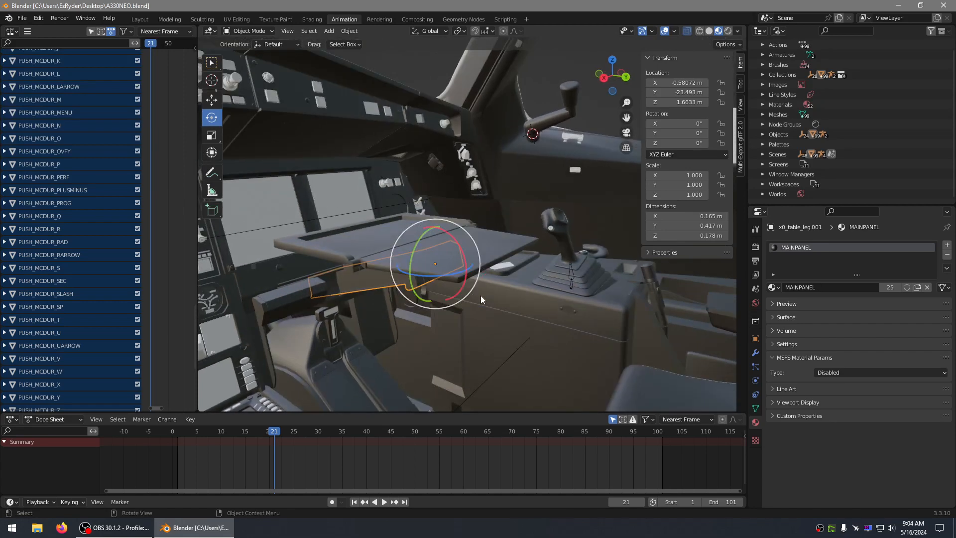
Step: Try the Local and Normal transform orientations on the selected table leg and return to Global
middle_click_drag(376, 271, 376, 269)
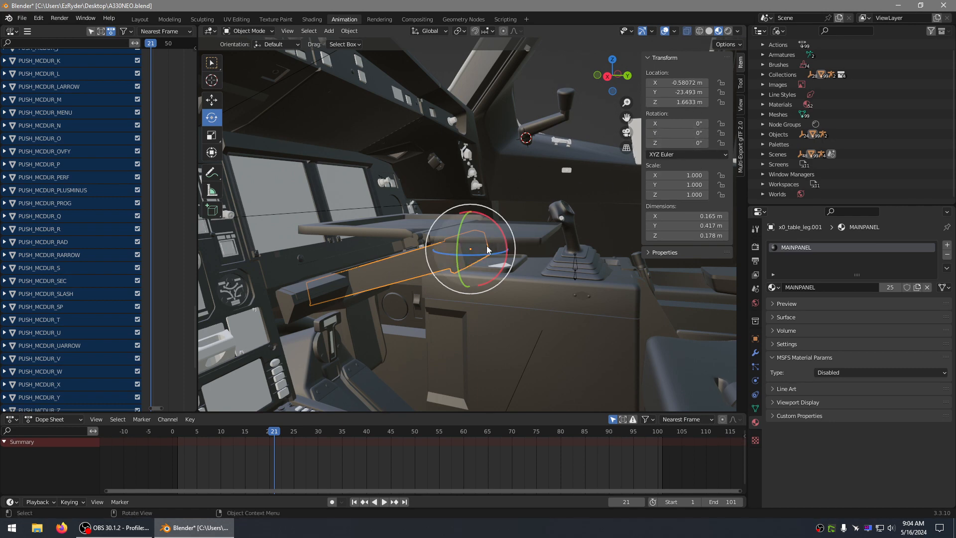
middle_click_drag(487, 249, 501, 248)
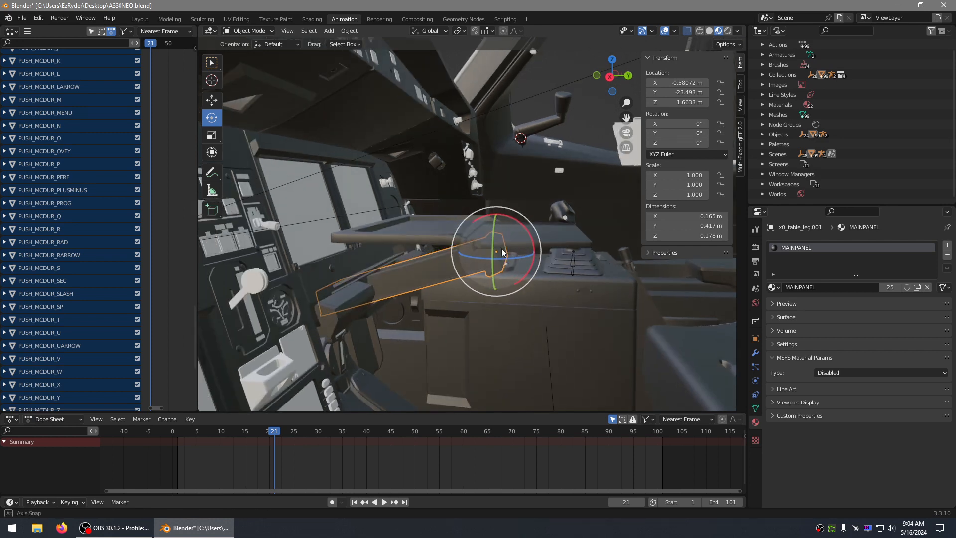
left_click(436, 31)
left_click(404, 72)
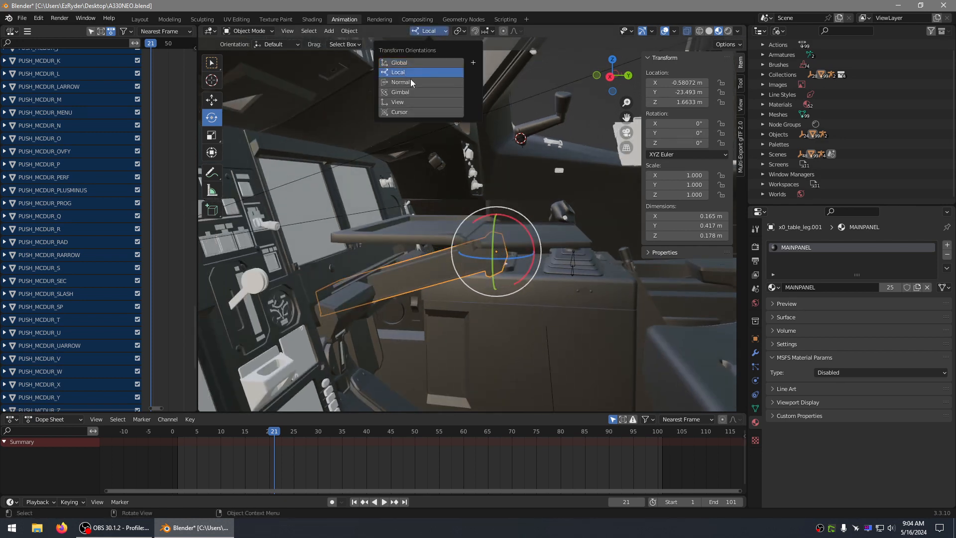
left_click(408, 82)
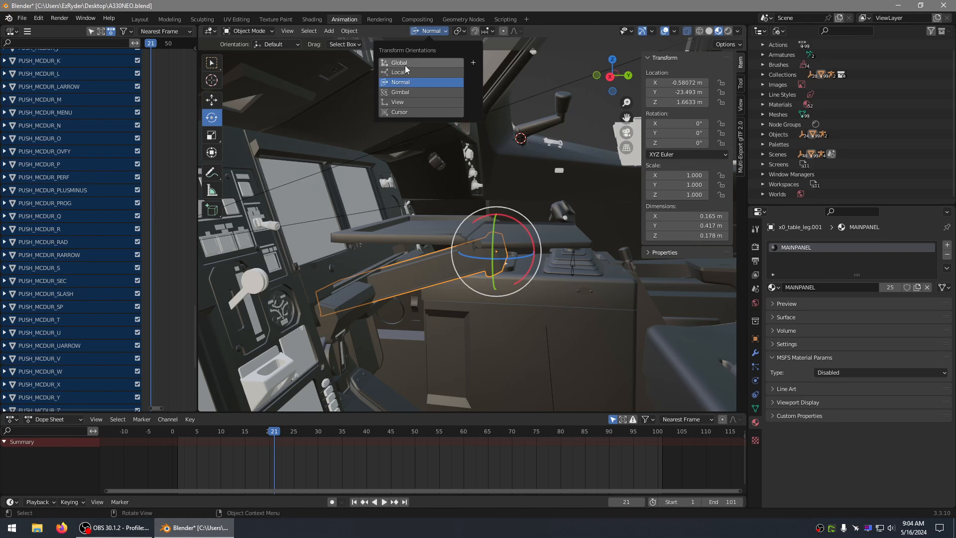
left_click(405, 63)
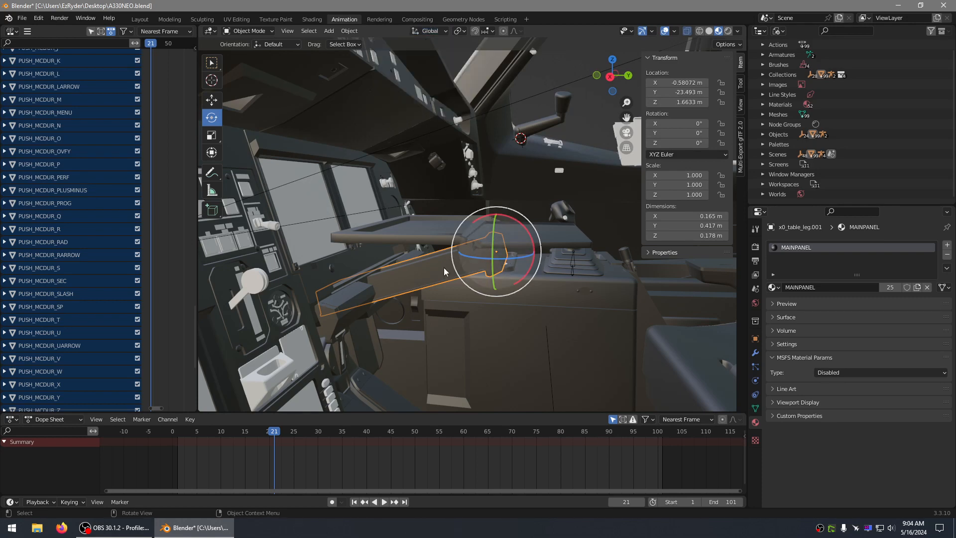
Step: Isolate the table leg in local view and open its mesh in Edit Mode with X-ray turned off
scroll(507, 249, "up", 2)
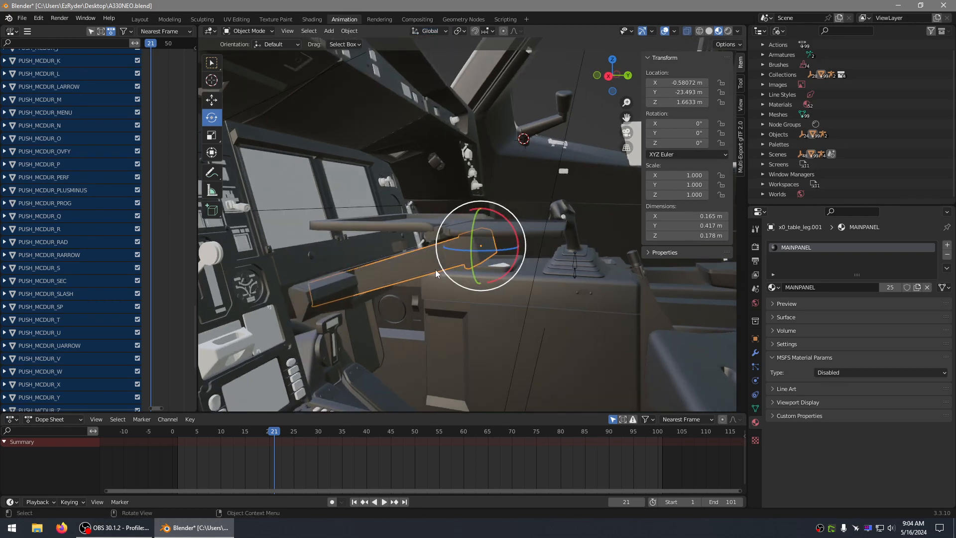
middle_click_drag(416, 273, 423, 271)
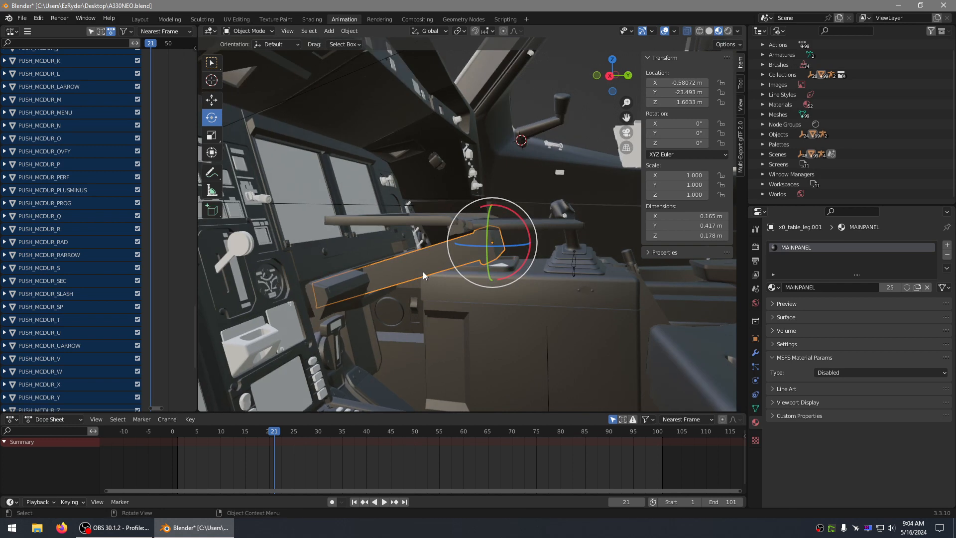
key("KP_Divide")
mouse_move(423, 271)
middle_mouse_down()
mouse_move(431, 274)
mouse_move(402, 279)
mouse_move(446, 292)
mouse_move(496, 279)
mouse_move(476, 273)
mouse_move(431, 295)
mouse_move(452, 267)
mouse_move(437, 250)
mouse_move(462, 246)
mouse_move(426, 256)
middle_mouse_up()
key("Tab")
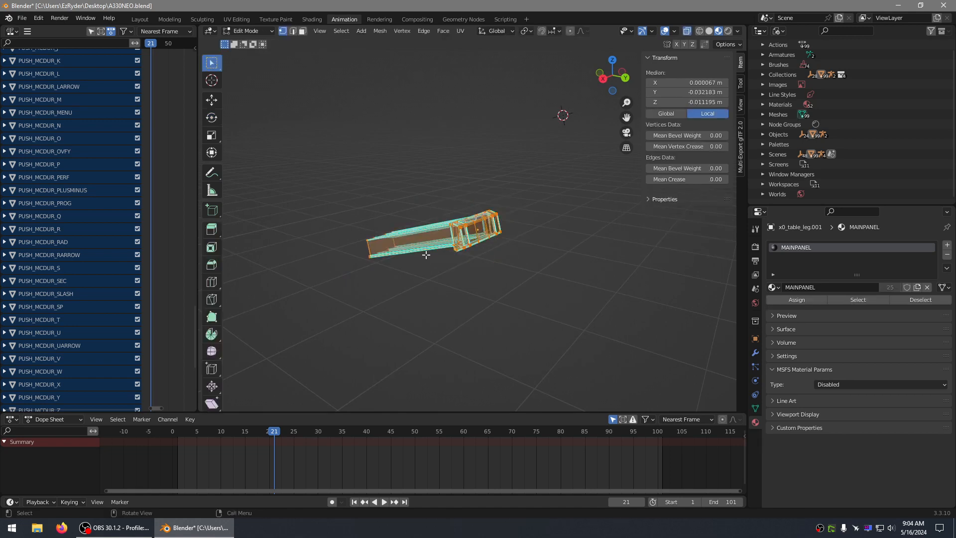
scroll(483, 242, "up", 6)
middle_click_drag(483, 242, 447, 235)
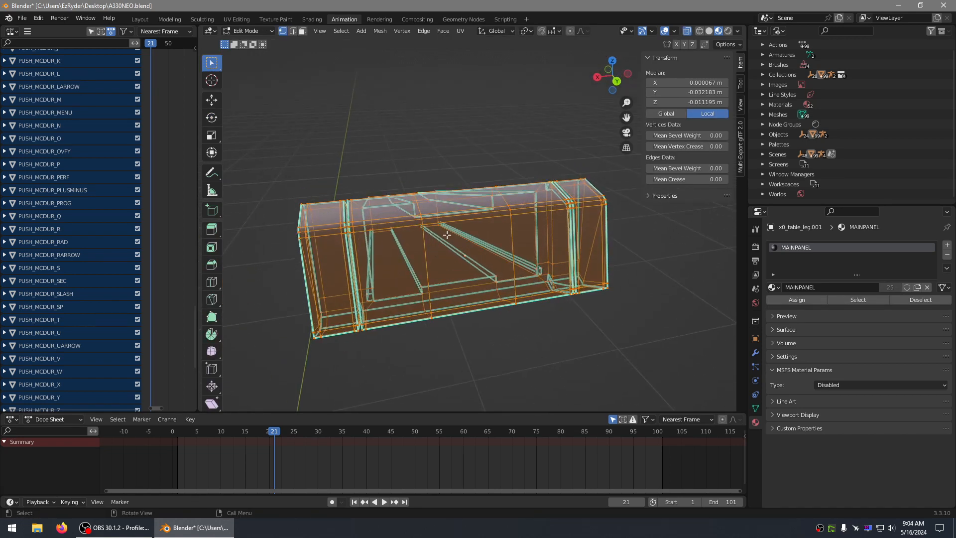
left_click(689, 33)
middle_click_drag(465, 165, 454, 155)
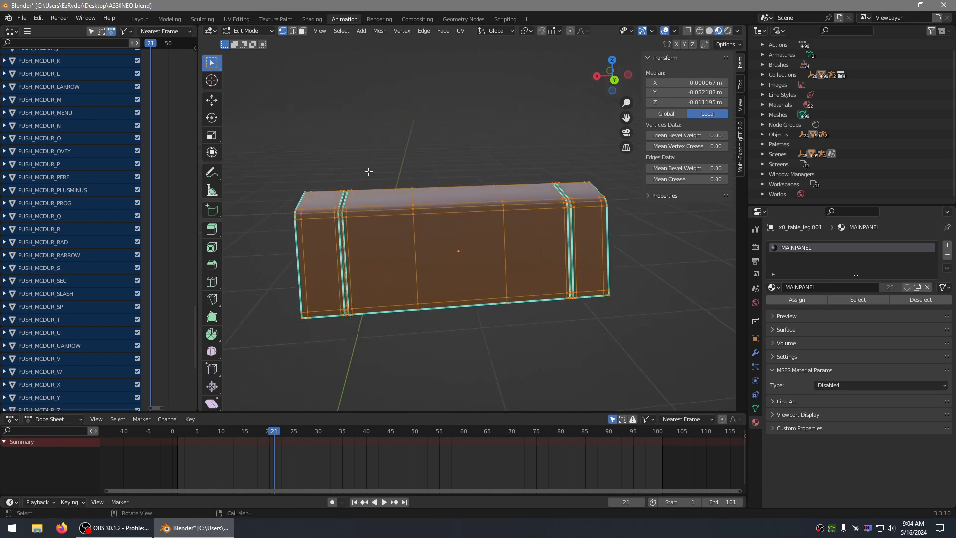
Step: Select the four corner vertices of the large middle face at the leg's wide end and snap the 3D cursor to them
left_click(348, 229)
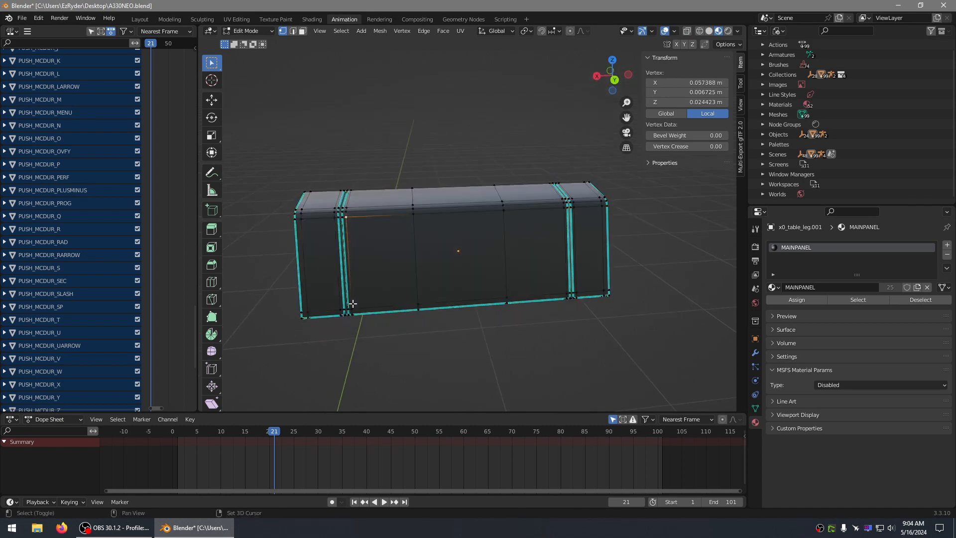
left_click(404, 159)
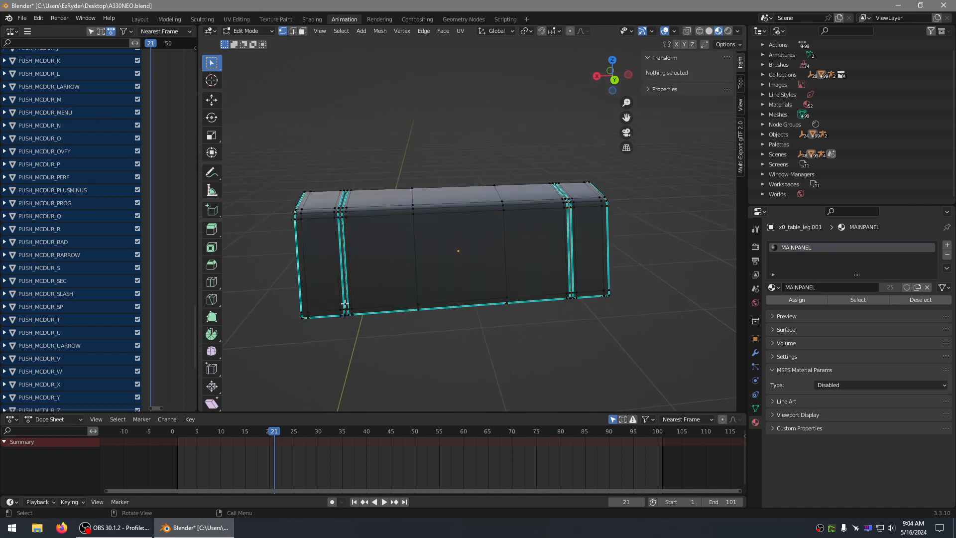
scroll(352, 303, "up", 3)
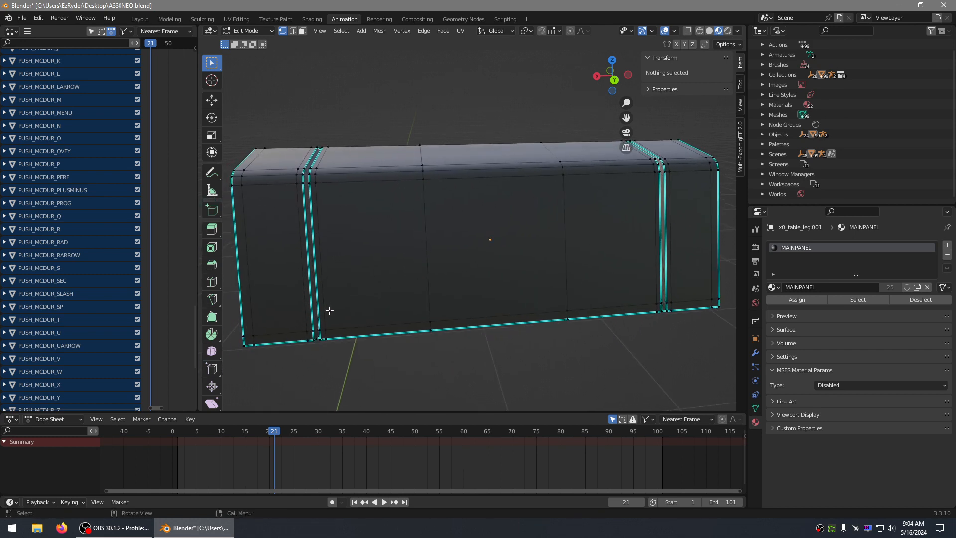
left_click(328, 323)
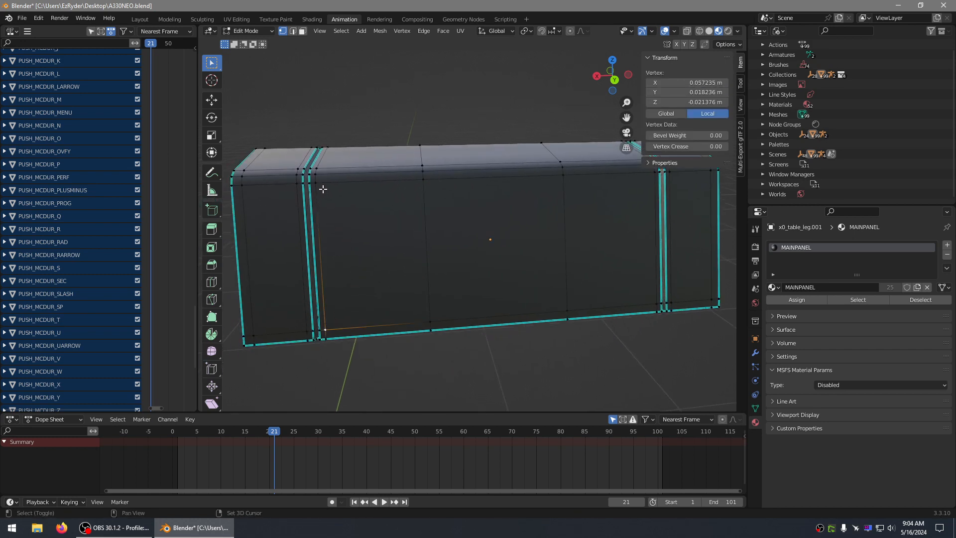
left_click(319, 186, "shift")
middle_click_drag(482, 216, 393, 222, "shift")
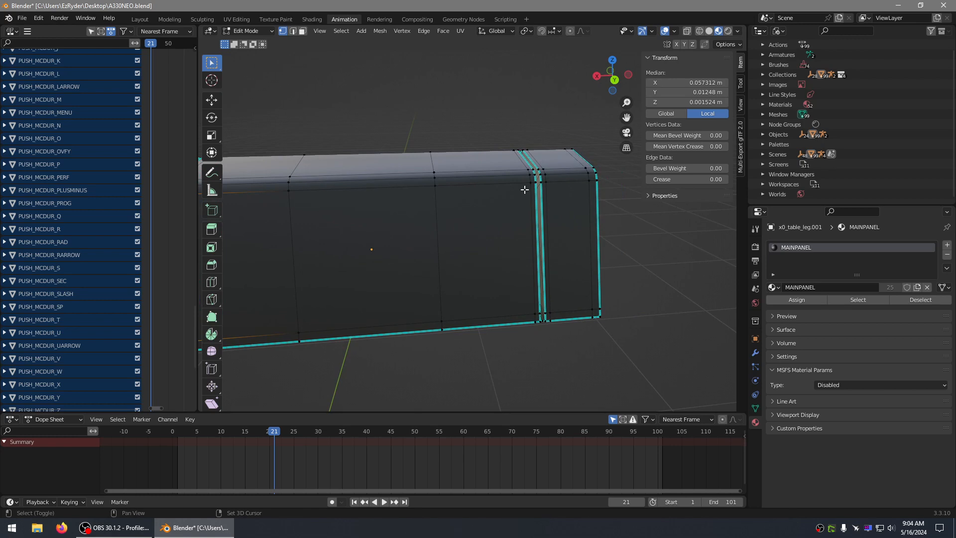
left_click(526, 188, "shift")
left_click(530, 309, "shift")
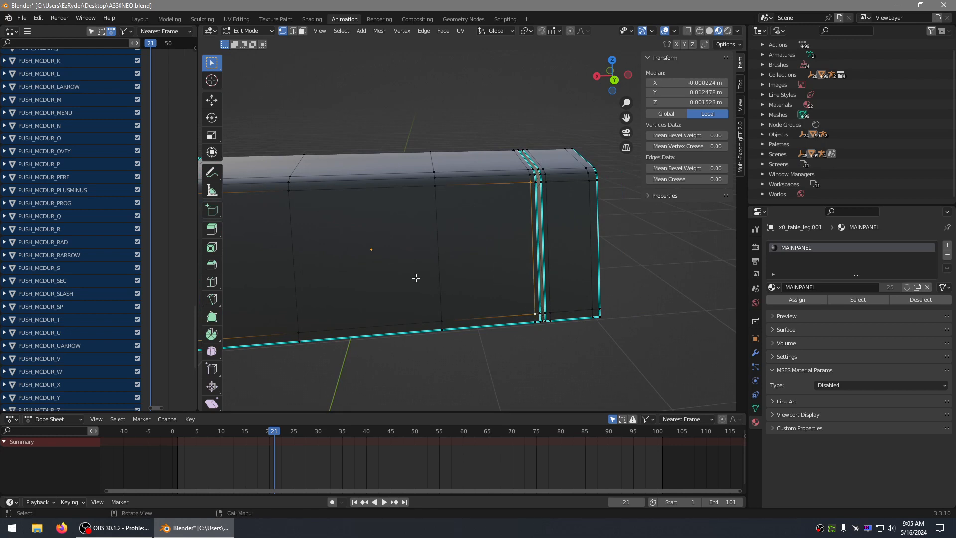
scroll(455, 282, "down", 3)
middle_click_drag(454, 282, 510, 274)
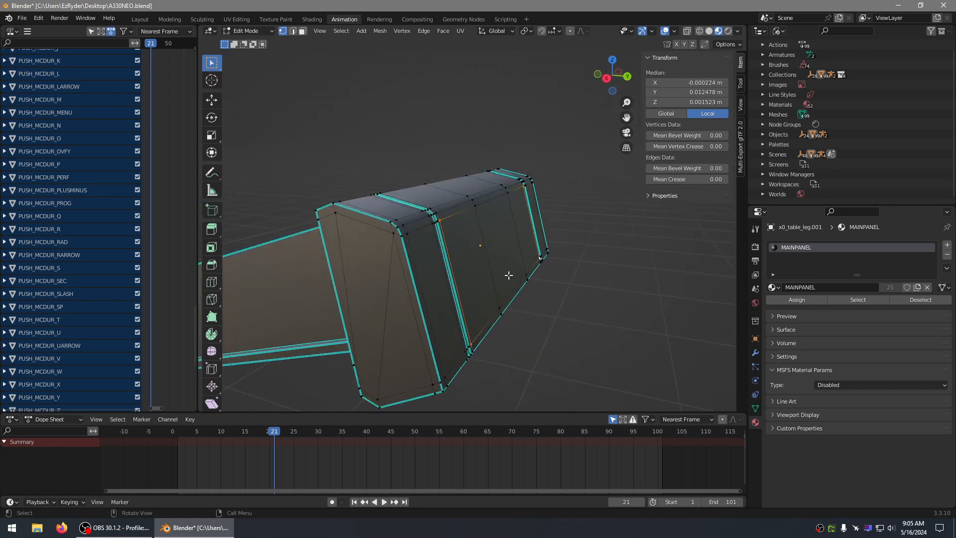
key("shift+s")
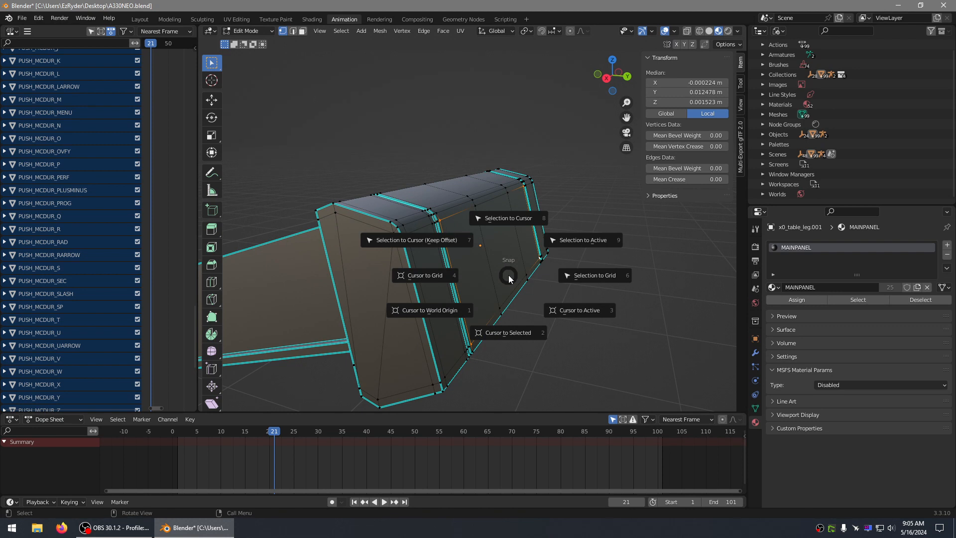
left_click(533, 335)
middle_click_drag(533, 335, 527, 296)
Step: Return to Object Mode and add a plain-axes empty at the 3D cursor in the leg's wide end
key("Tab")
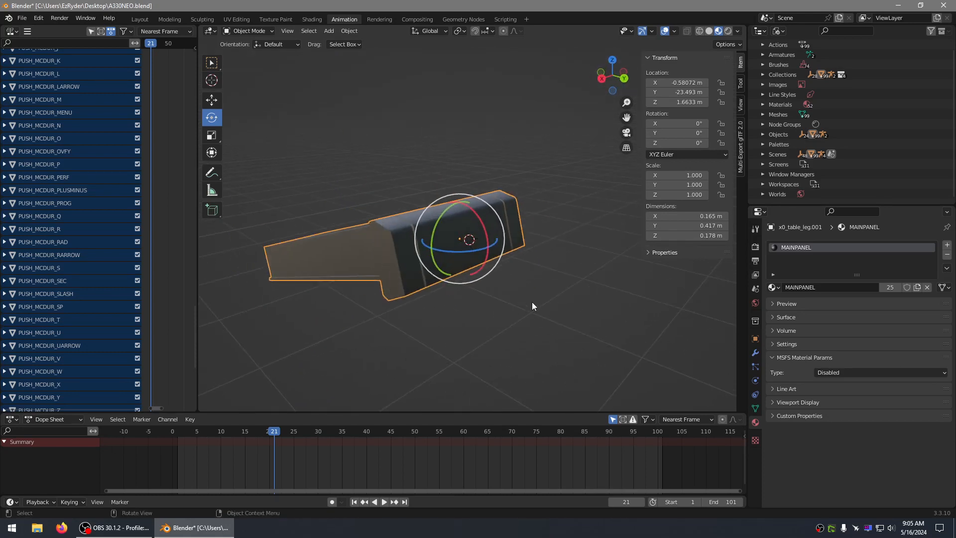
key("shift+s")
key("Escape")
left_click(331, 29)
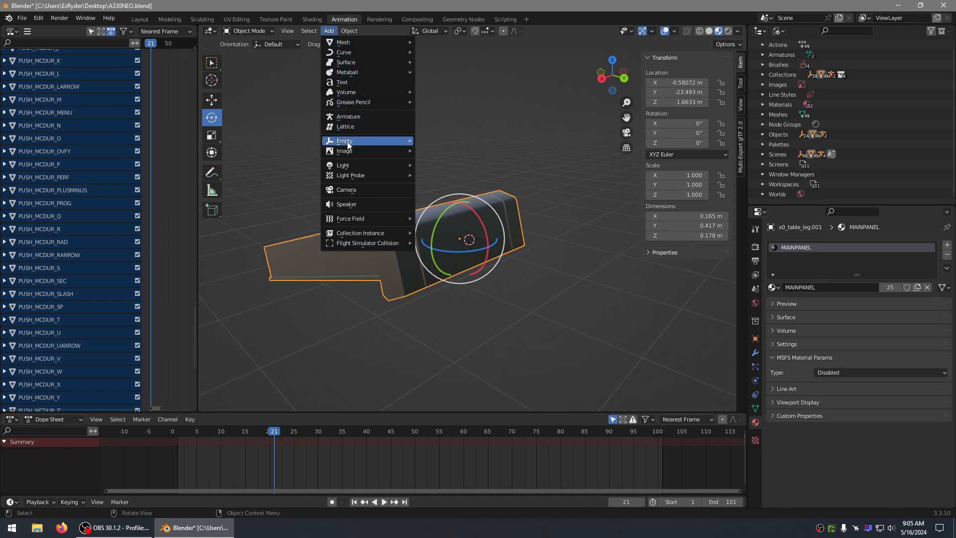
mouse_move(393, 141)
left_click(449, 142)
Step: Reselect the table leg and reopen its mesh in Edit Mode, viewed from its open end
middle_click_drag(471, 147, 540, 250)
left_click(578, 267)
key("Tab")
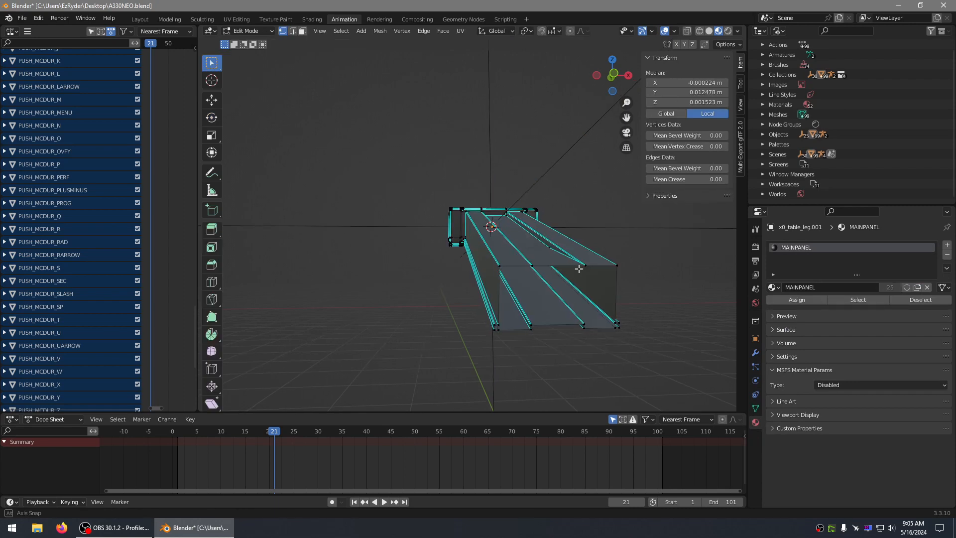
Step: Try to snap the 3D cursor to the centre of the leg's open end using its corner vertices
scroll(577, 263, "up", 5)
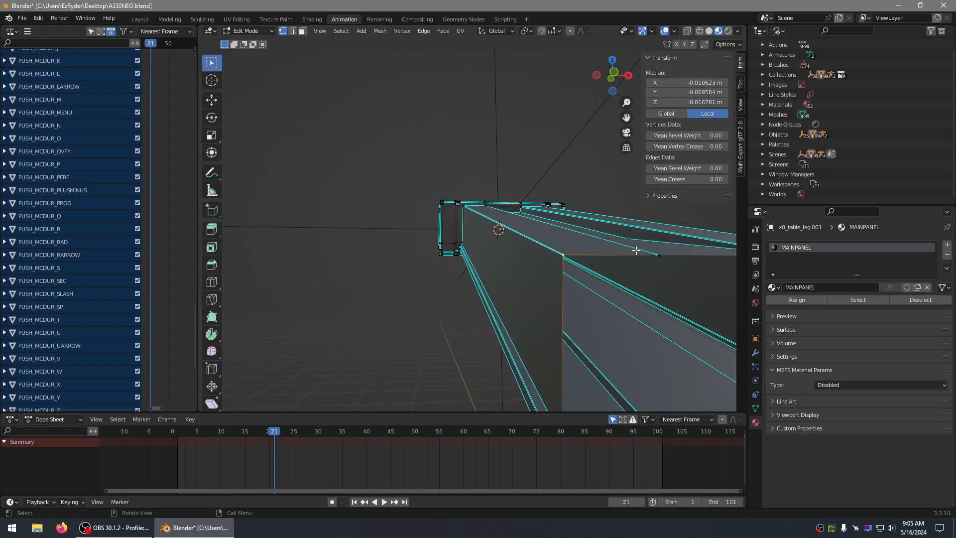
middle_click_drag(568, 254, 586, 250)
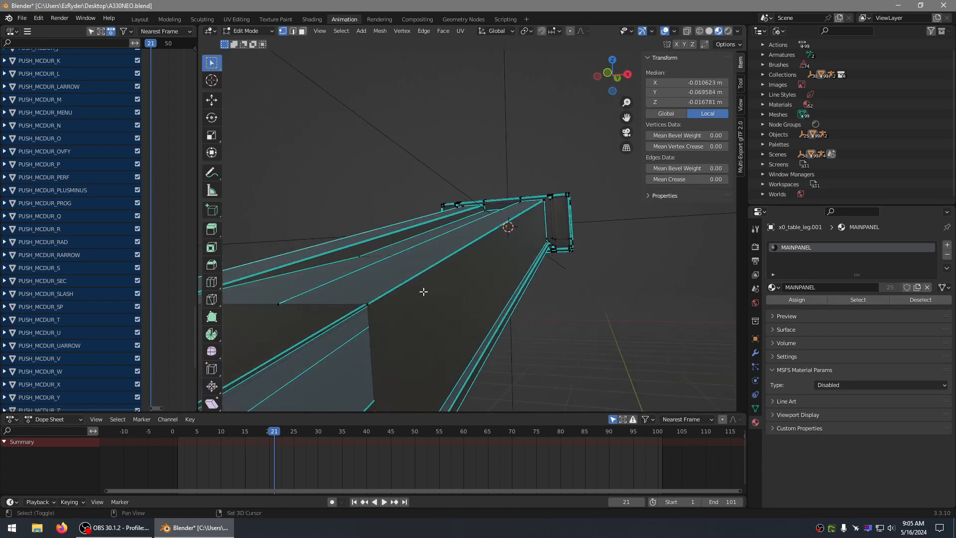
left_click(370, 304, "shift")
middle_click_drag(429, 309, 433, 300)
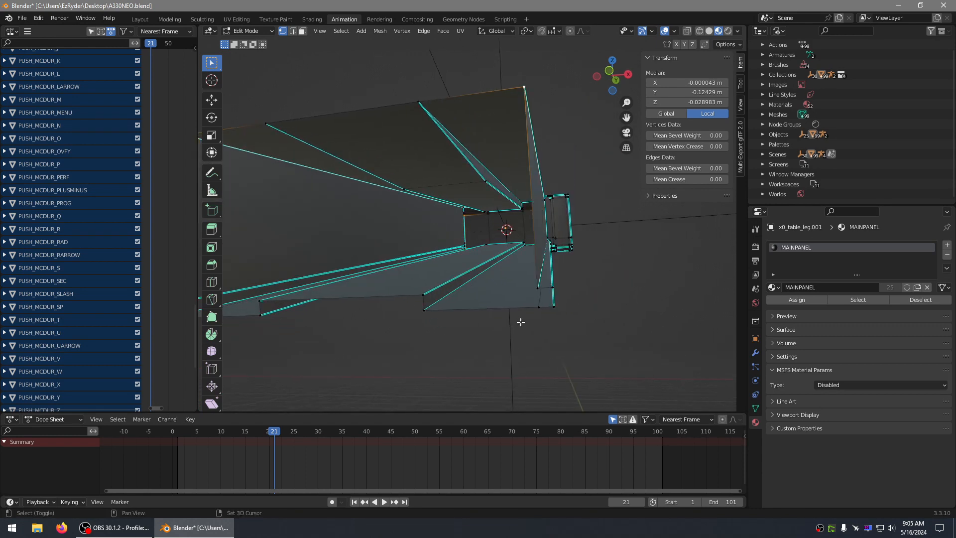
left_click(535, 314, "shift")
middle_click_drag(288, 320, 309, 322)
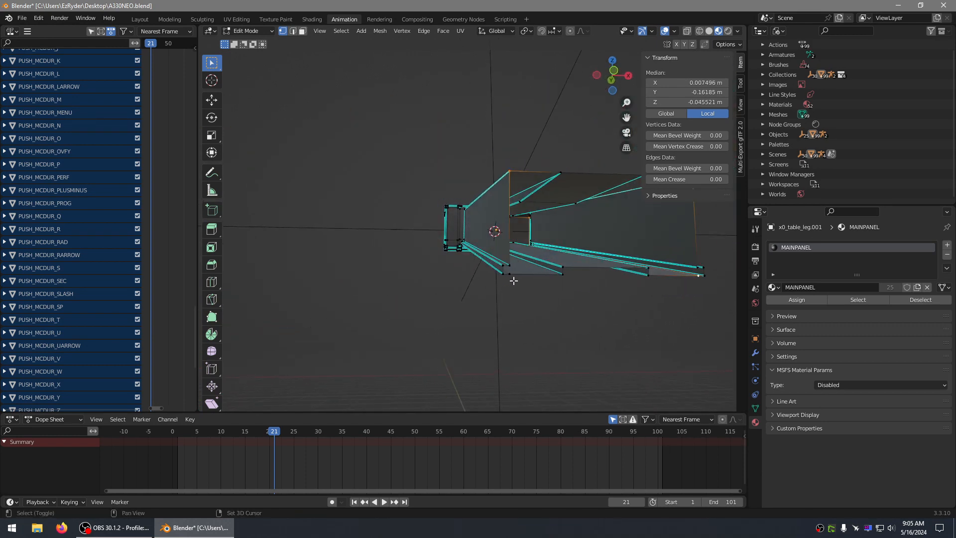
middle_click_drag(501, 306, 452, 325)
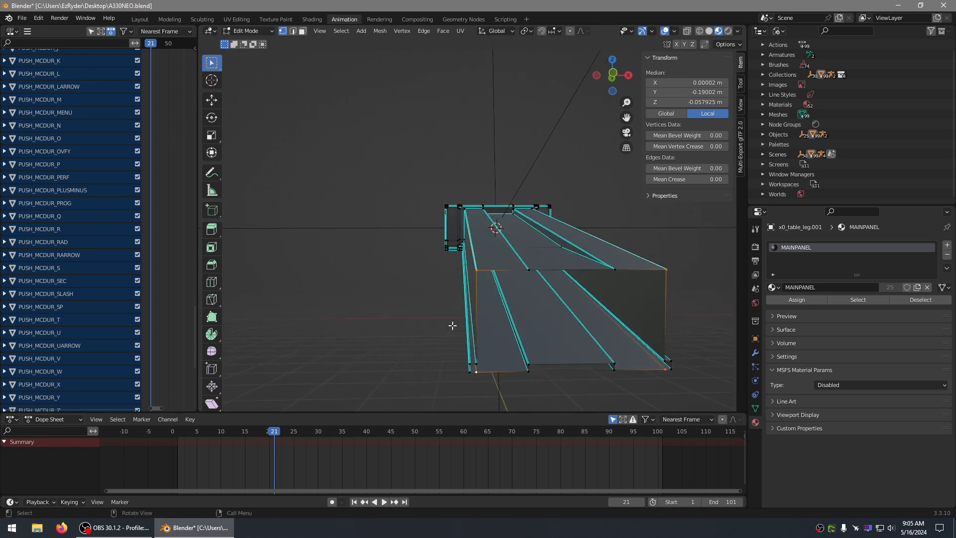
key("shift+s")
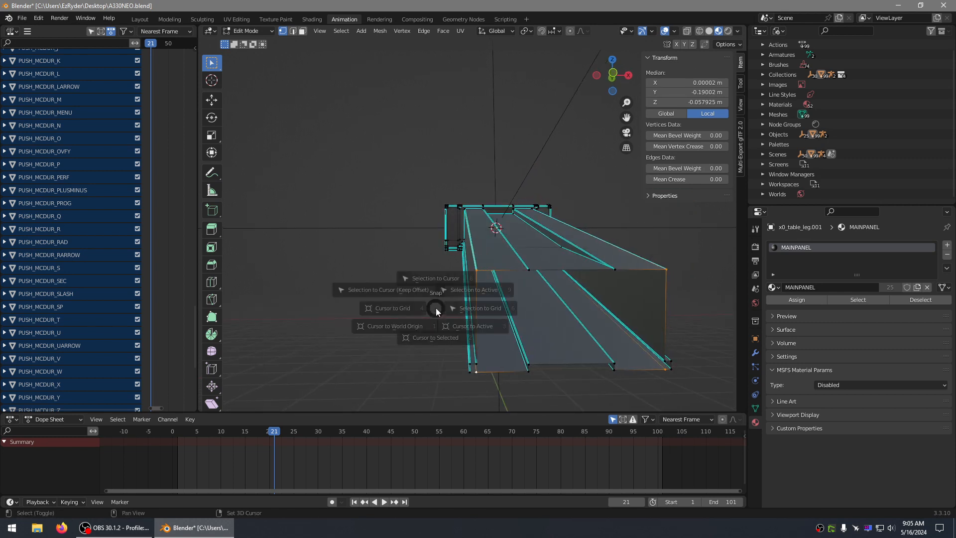
left_click(433, 366)
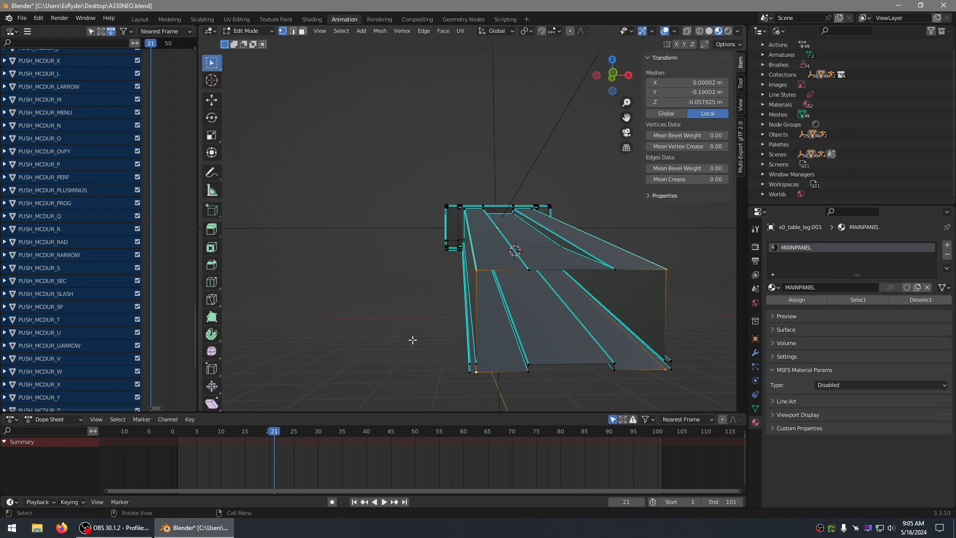
mouse_move(412, 339)
middle_mouse_down()
mouse_move(504, 359)
mouse_move(410, 341)
mouse_move(419, 333)
middle_mouse_up()
left_click(557, 352)
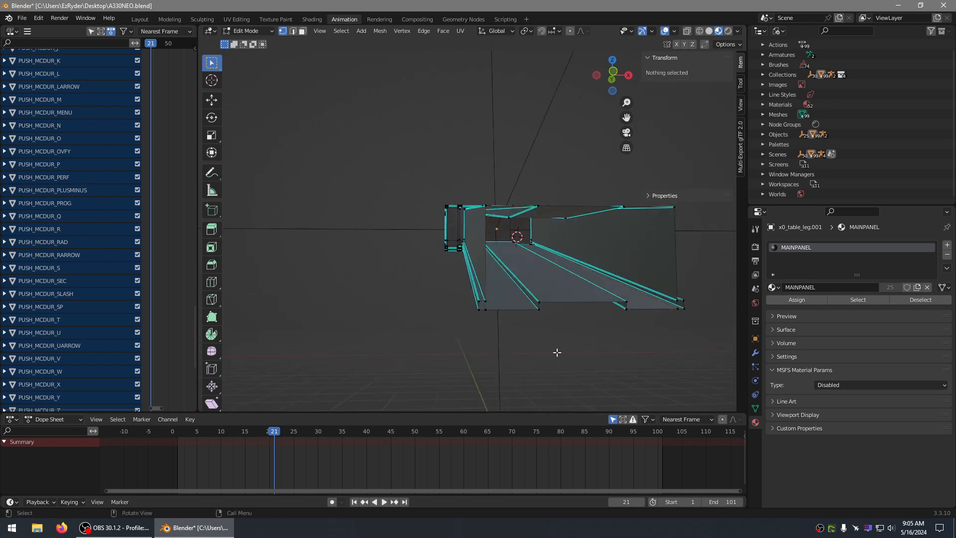
Step: Snap the 3D cursor to the centre of the four outer corner vertices at the leg's open end and return to Object Mode
left_click(483, 319)
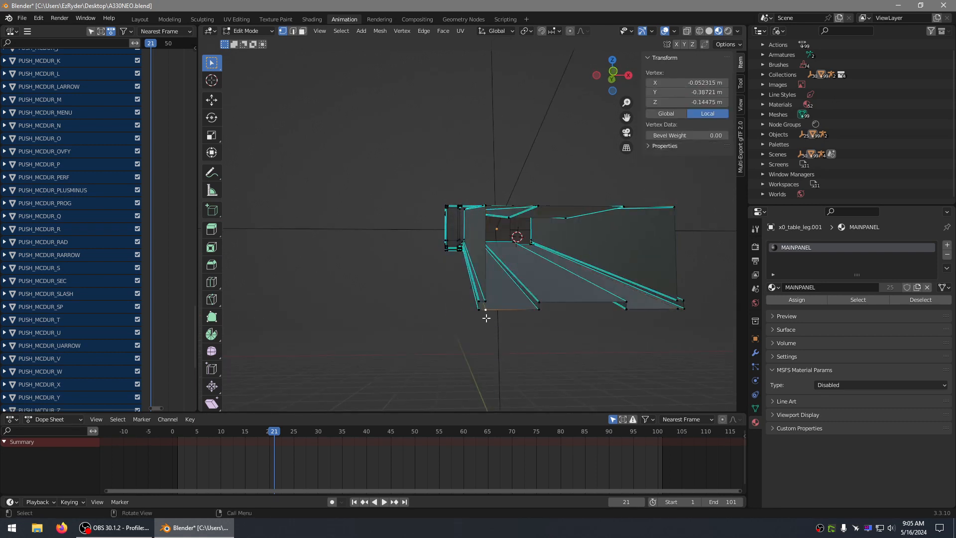
middle_click_drag(493, 186, 433, 178)
left_click(433, 186, "shift")
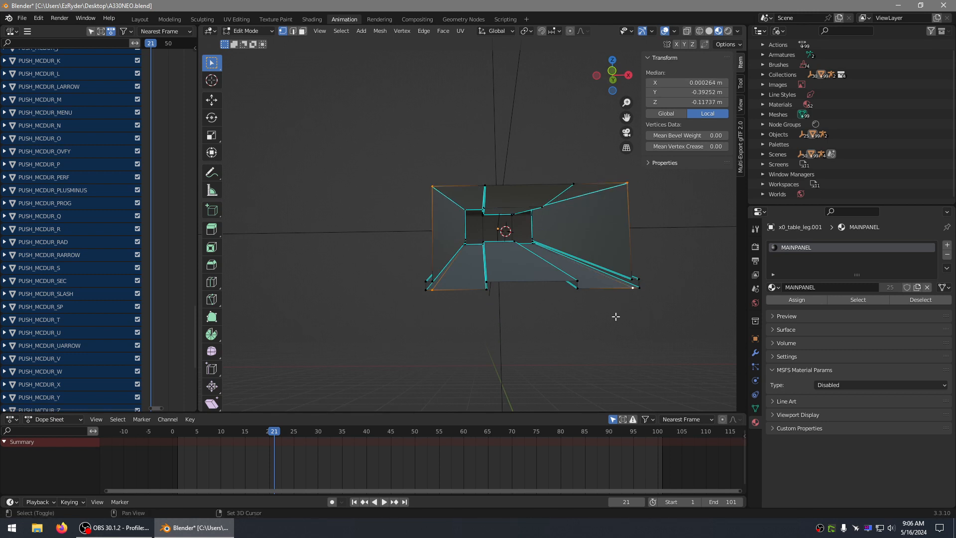
middle_click_drag(616, 317, 615, 352)
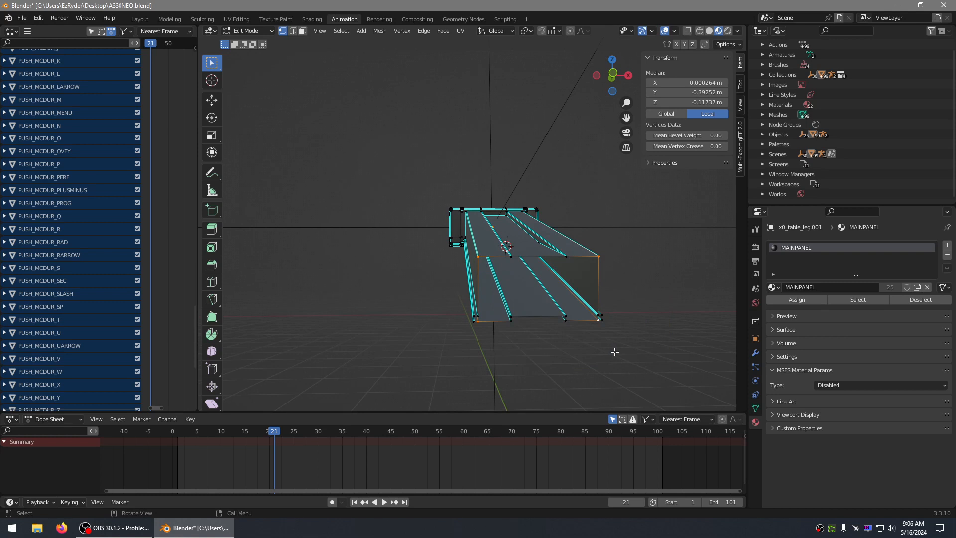
key("shift+s")
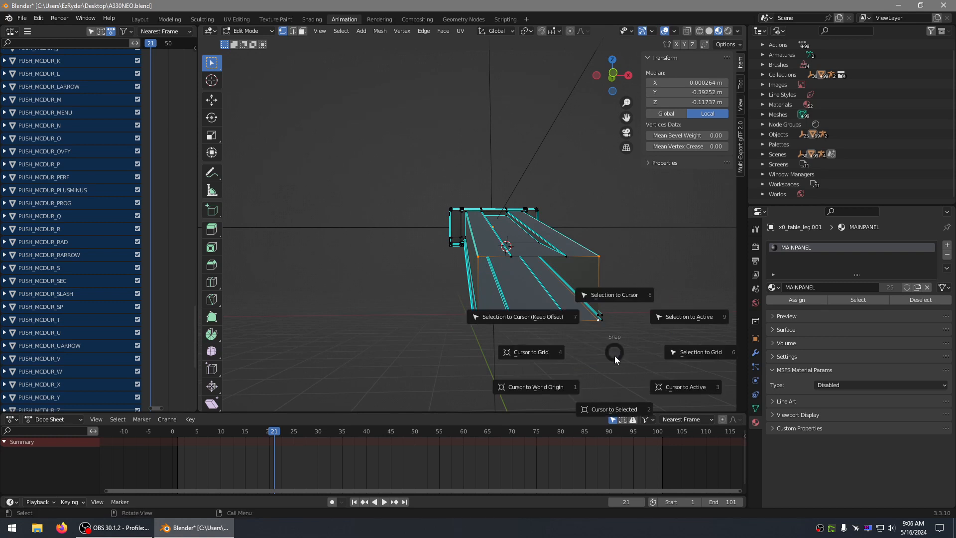
left_click(619, 411)
middle_click_drag(582, 367, 512, 273)
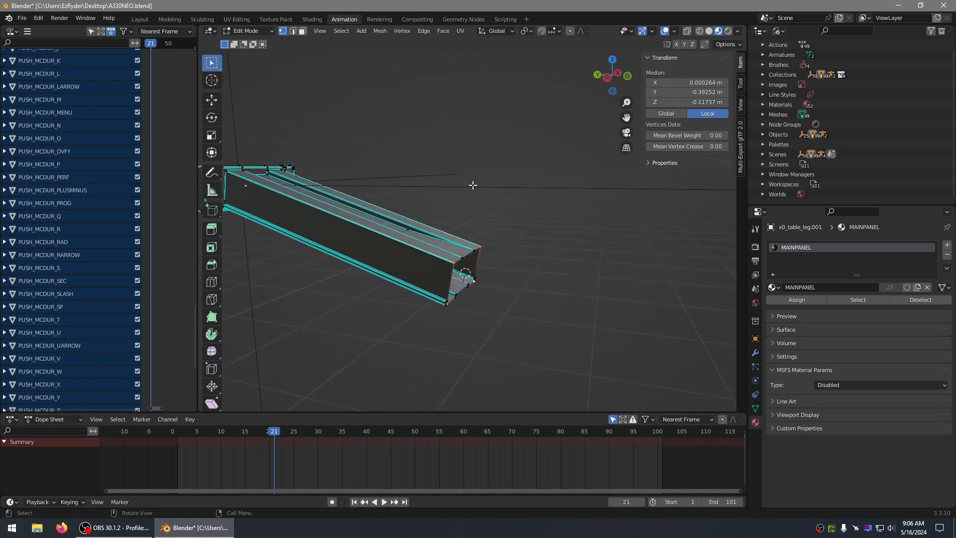
key("Tab")
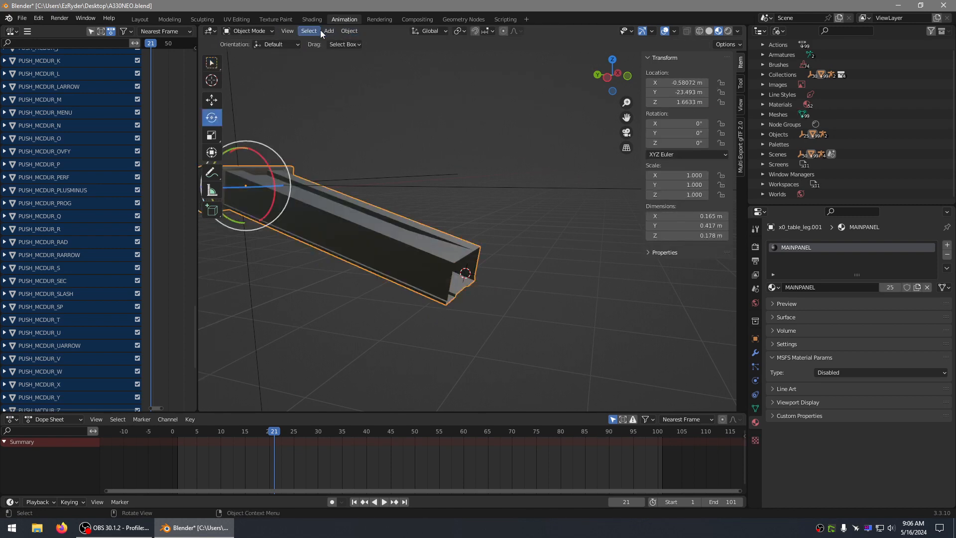
Step: Add an arrows empty at the 3D cursor in the table leg's open end
left_click(329, 31)
mouse_move(343, 141)
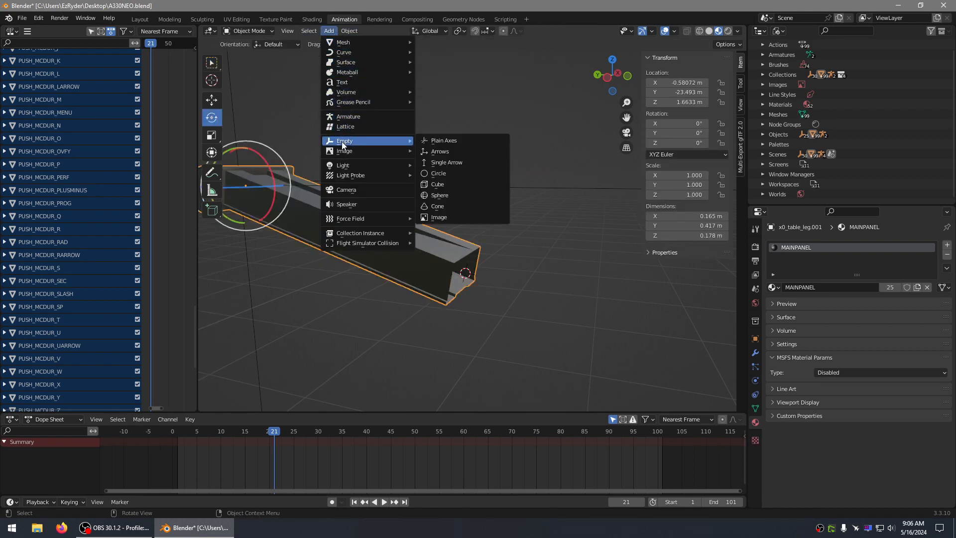
left_click(441, 152)
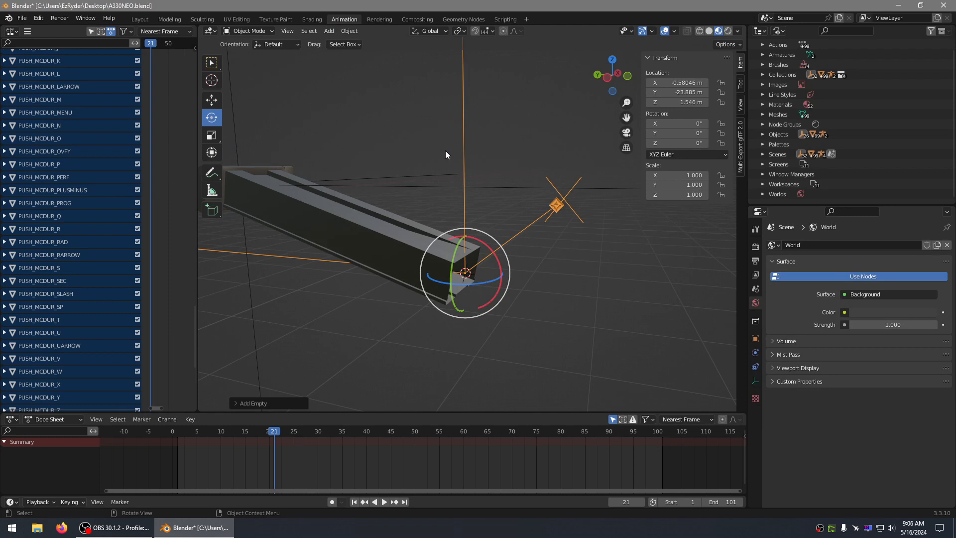
middle_click_drag(445, 150, 375, 82)
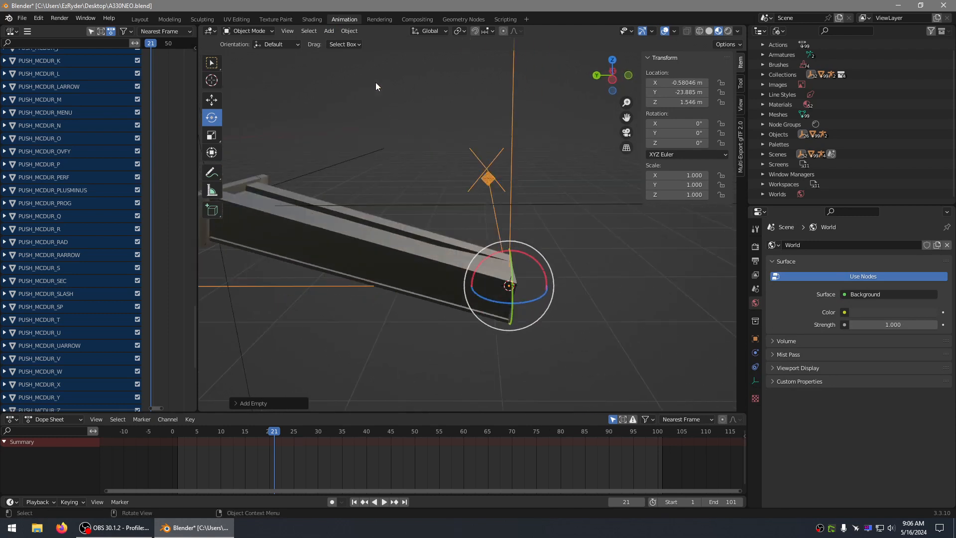
left_click(328, 31)
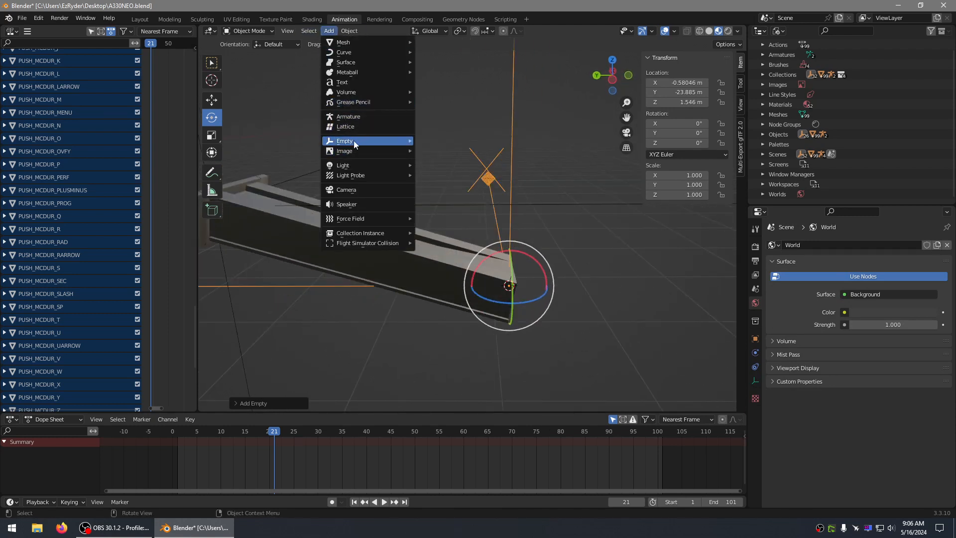
mouse_move(356, 142)
Step: Add a Track To constraint to the empty at the leg's wide end, targeting Empty.001 at the open end
middle_click_drag(645, 145, 583, 214)
left_click(305, 109)
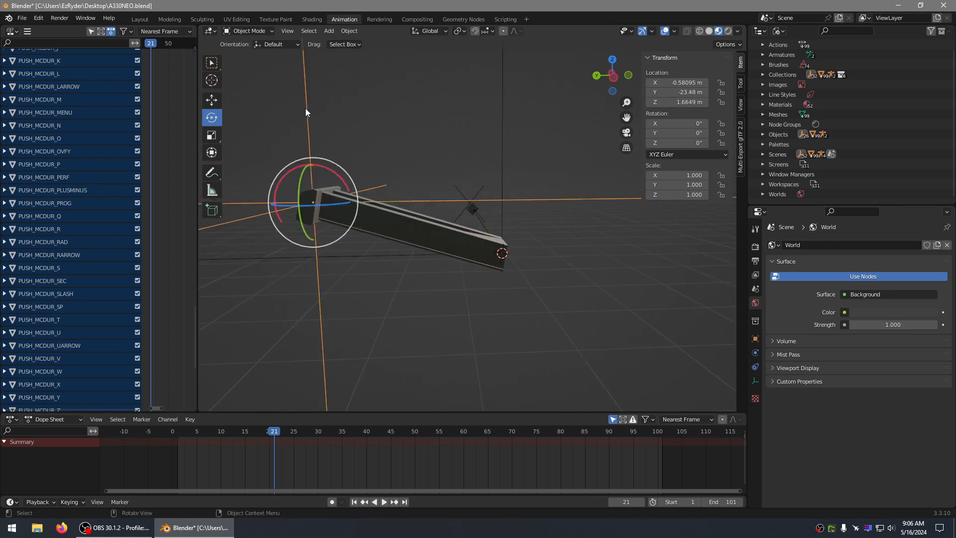
left_click(755, 381)
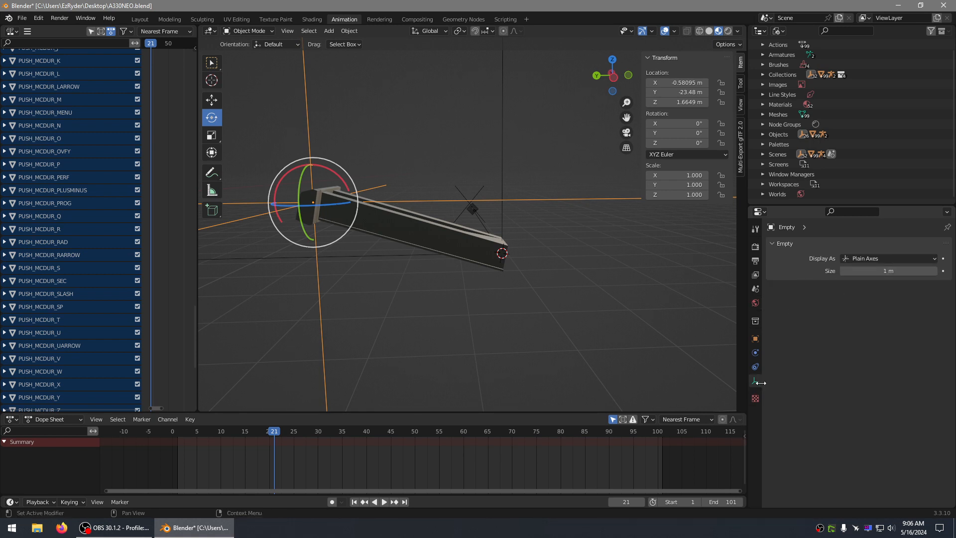
left_click(756, 367)
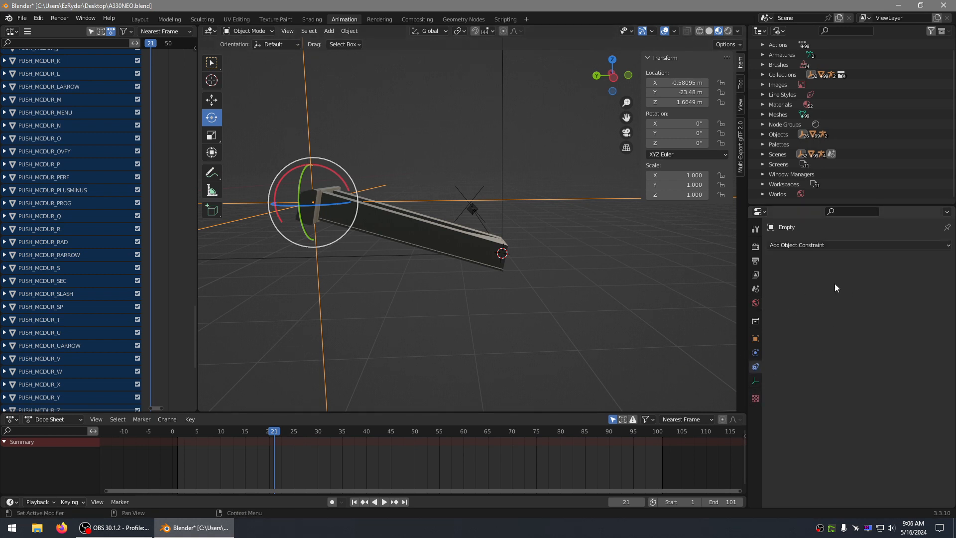
left_click(834, 244)
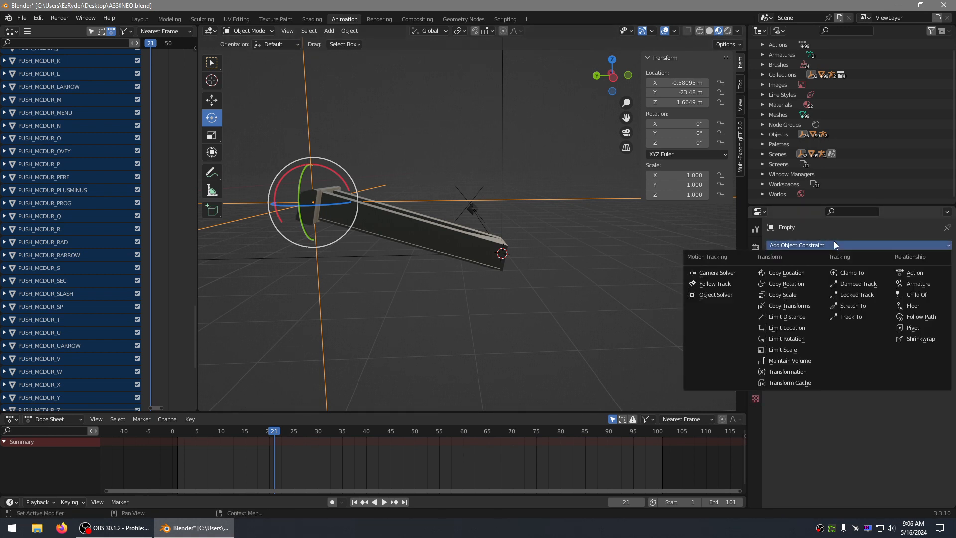
left_click(851, 318)
left_click(932, 277)
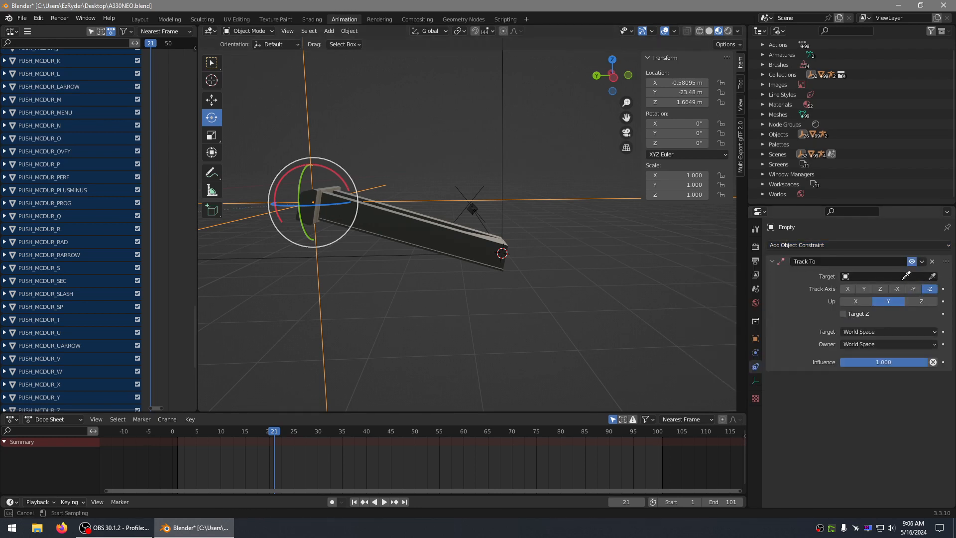
left_click(507, 125)
middle_click_drag(504, 129, 488, 181)
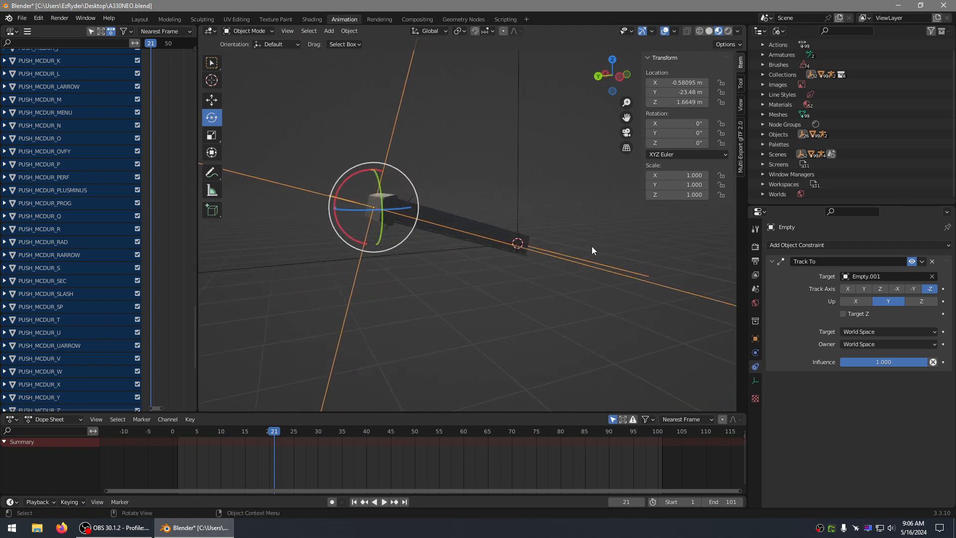
scroll(592, 246, "up", 3)
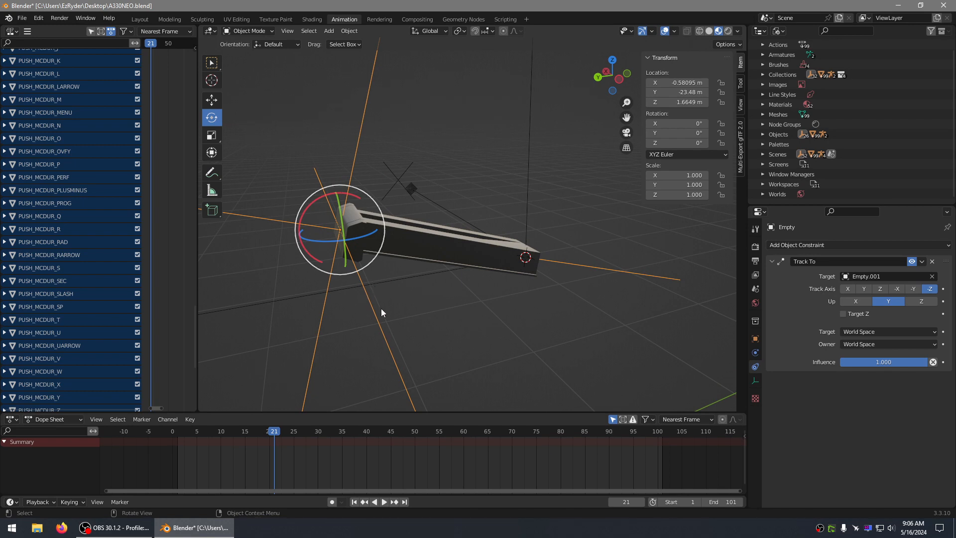
Step: Reselect the wide-end empty and apply its Track To constraint
left_click(428, 243)
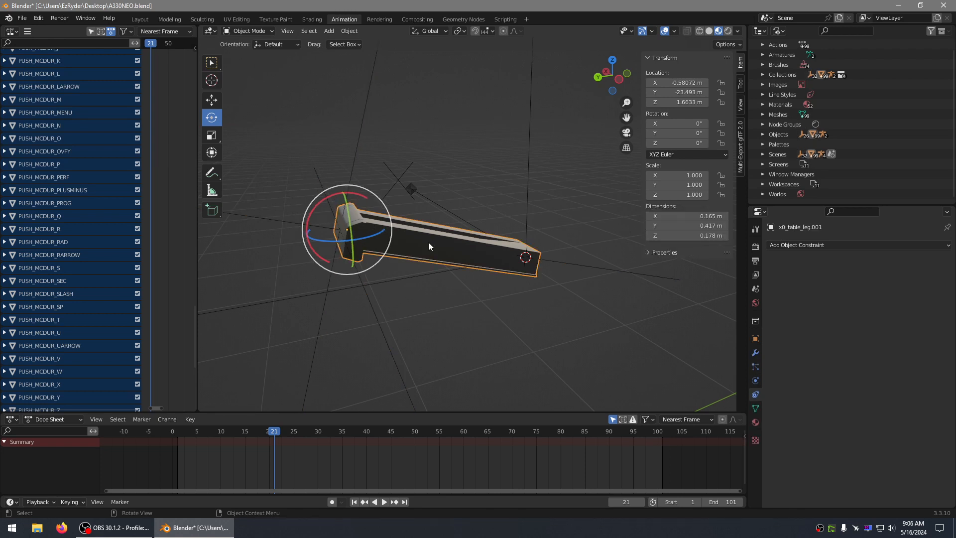
middle_click_drag(429, 242, 455, 212)
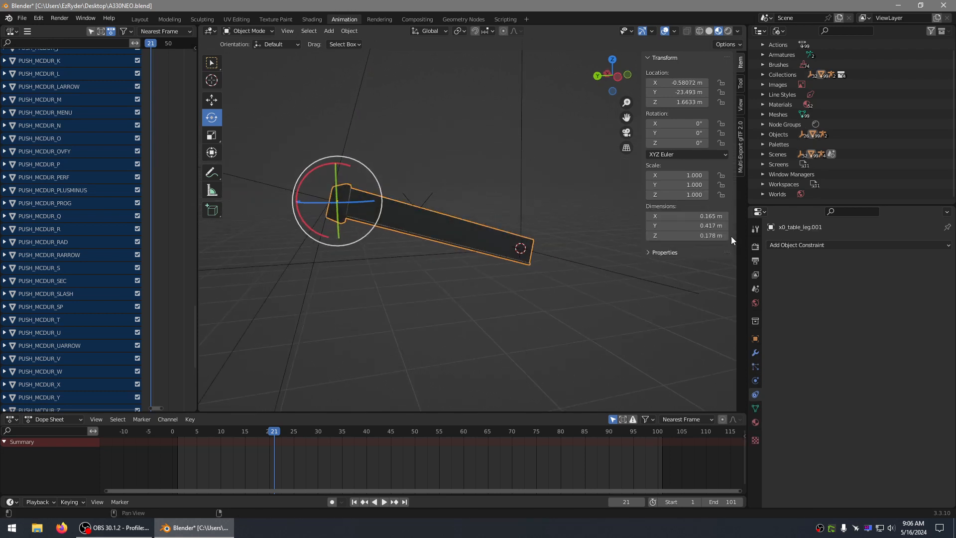
left_click(319, 261)
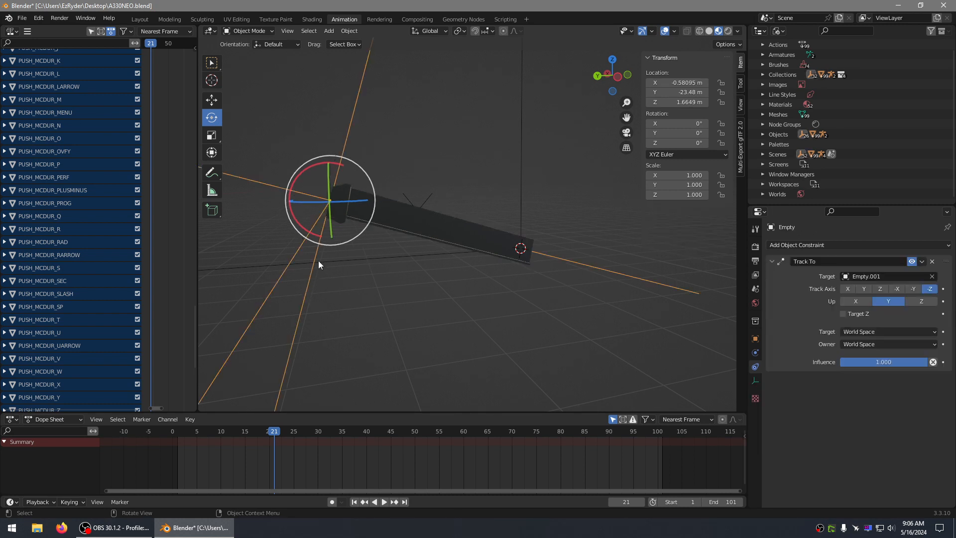
left_click(921, 262)
left_click(907, 275)
left_click(539, 173)
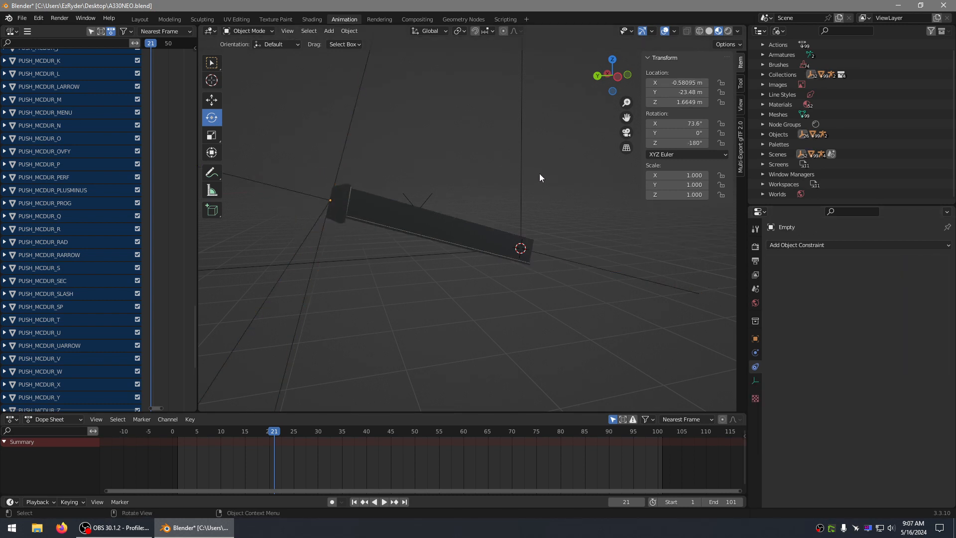
Step: Delete the arrows empty at the leg's open end
left_click(521, 169)
right_click(522, 169)
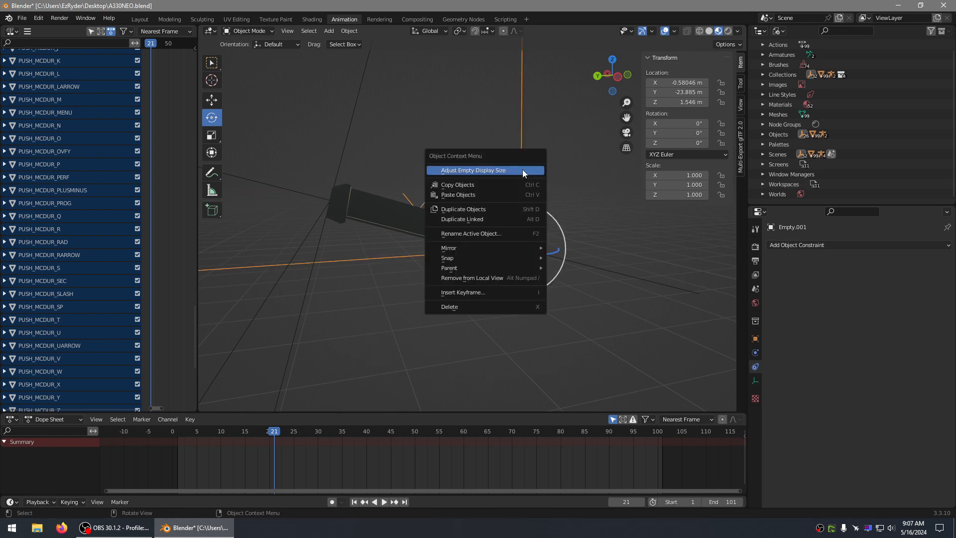
left_click(473, 306)
middle_click_drag(447, 277, 525, 220)
Step: Set the table leg's origin to the 3D cursor at its open end
left_click(517, 205)
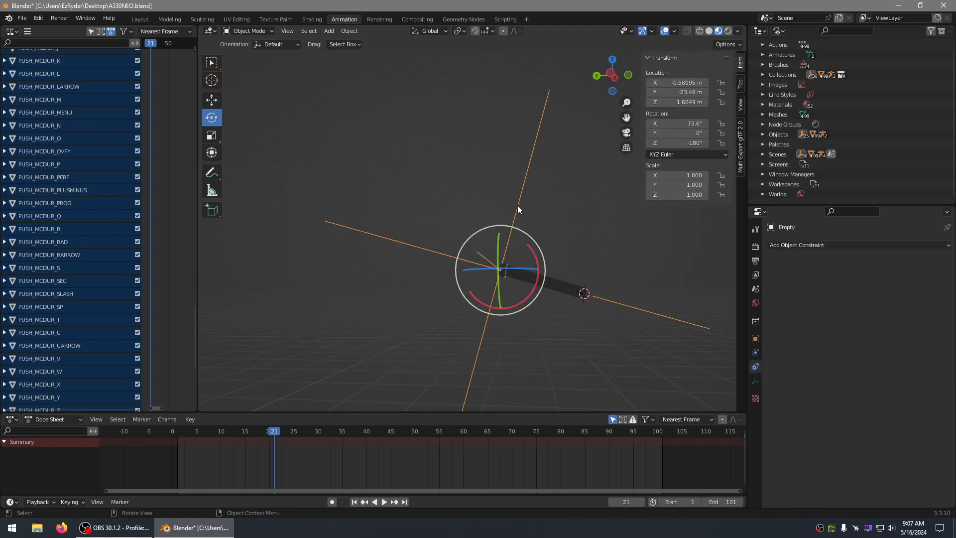
left_click(553, 283)
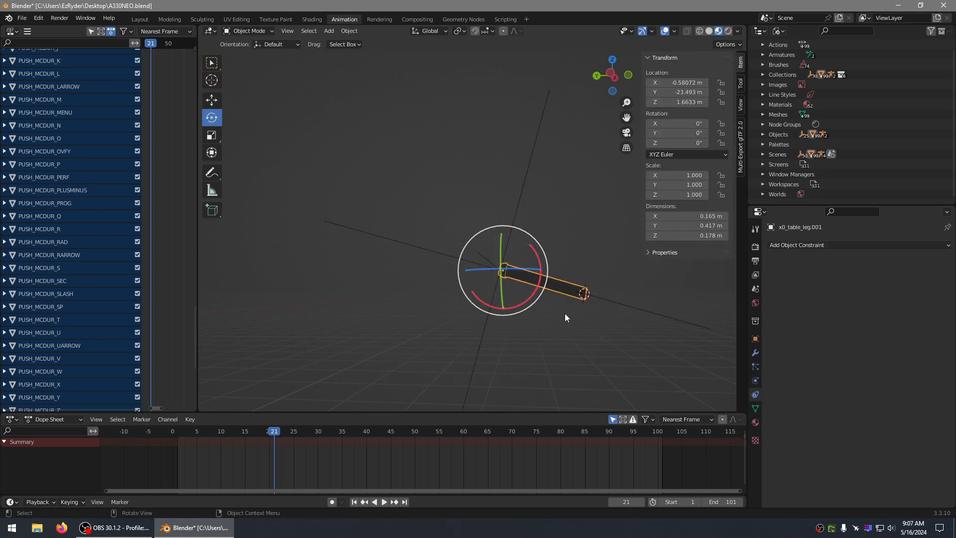
middle_click_drag(565, 313, 571, 301)
right_click(531, 212)
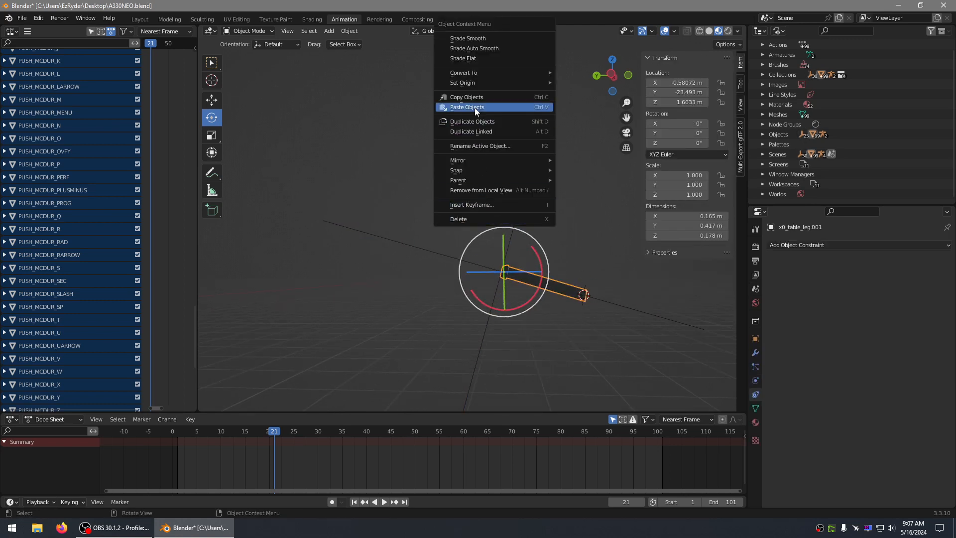
mouse_move(479, 82)
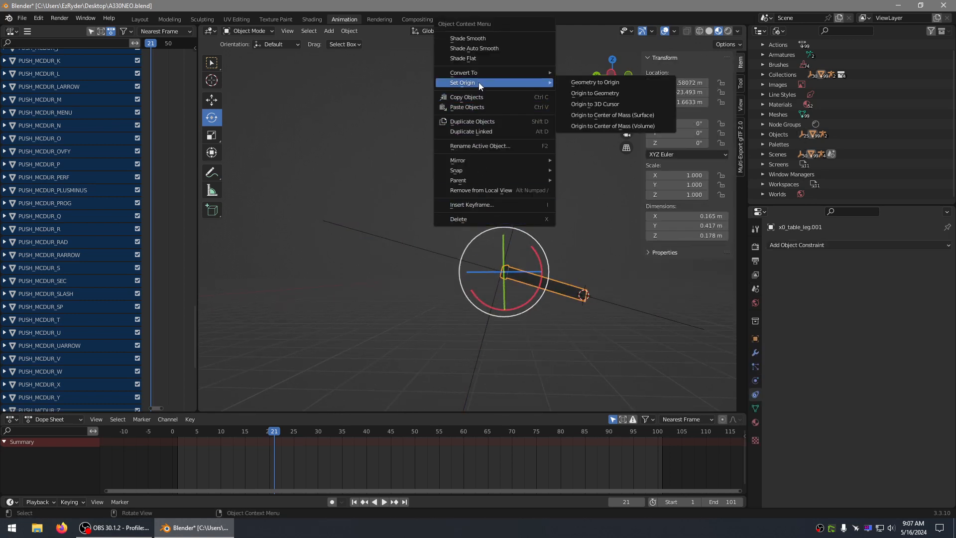
left_click(587, 102)
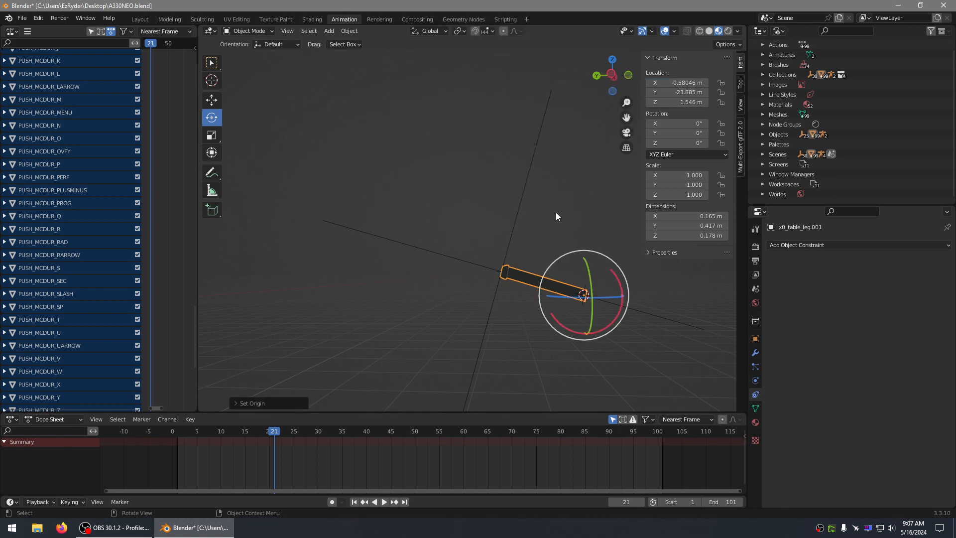
Step: Snap the 3D cursor to the wide-end empty and set the table leg's origin to the cursor
left_click(524, 193)
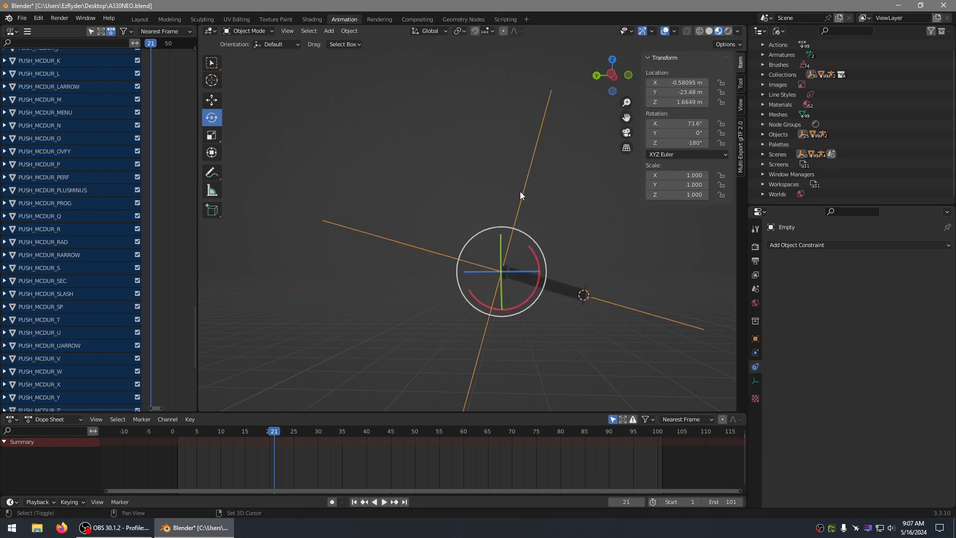
key("shift+s")
left_click(519, 249)
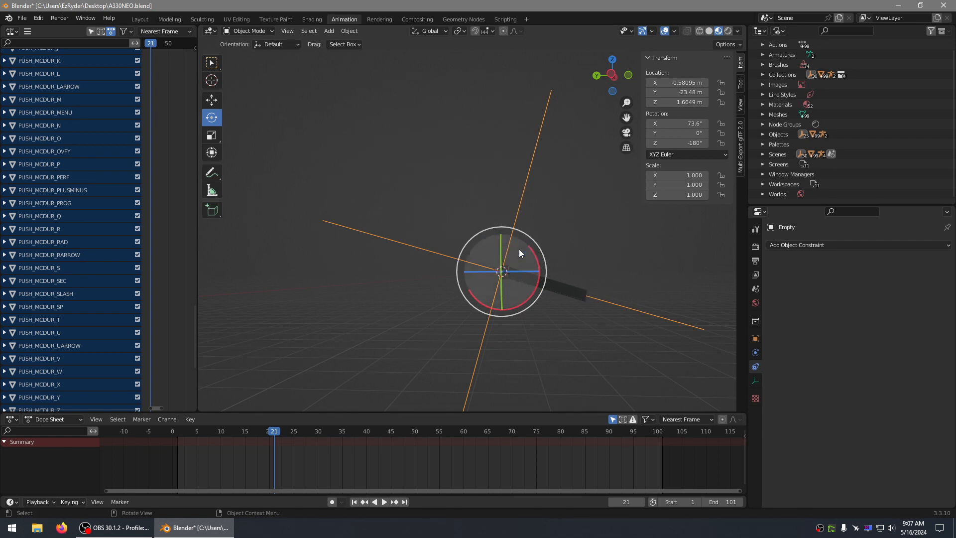
left_click(565, 284)
right_click(562, 231)
mouse_move(562, 230)
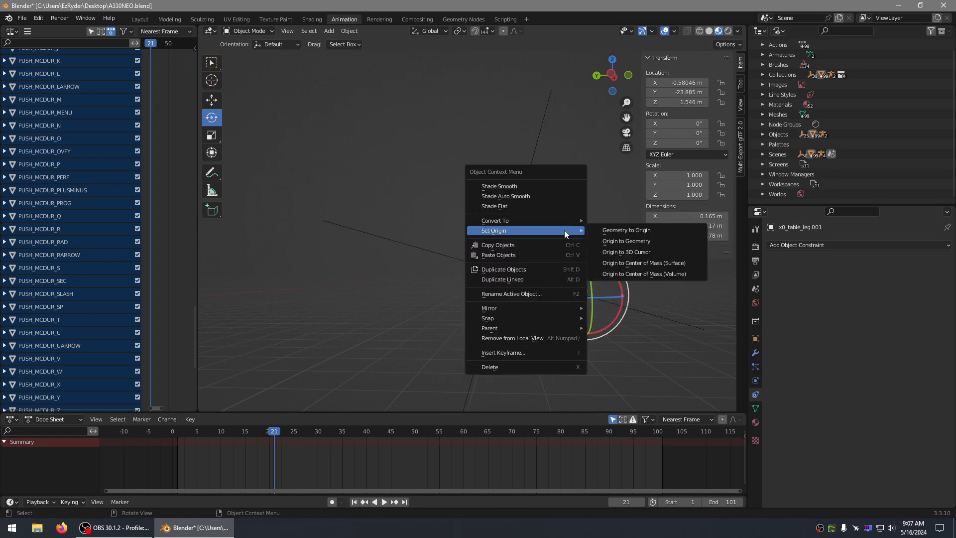
left_click(622, 249)
scroll(604, 248, "up", 5)
middle_click_drag(605, 247, 487, 243)
Step: Select the table leg and restrict transforms to affect only origins
left_click(560, 199)
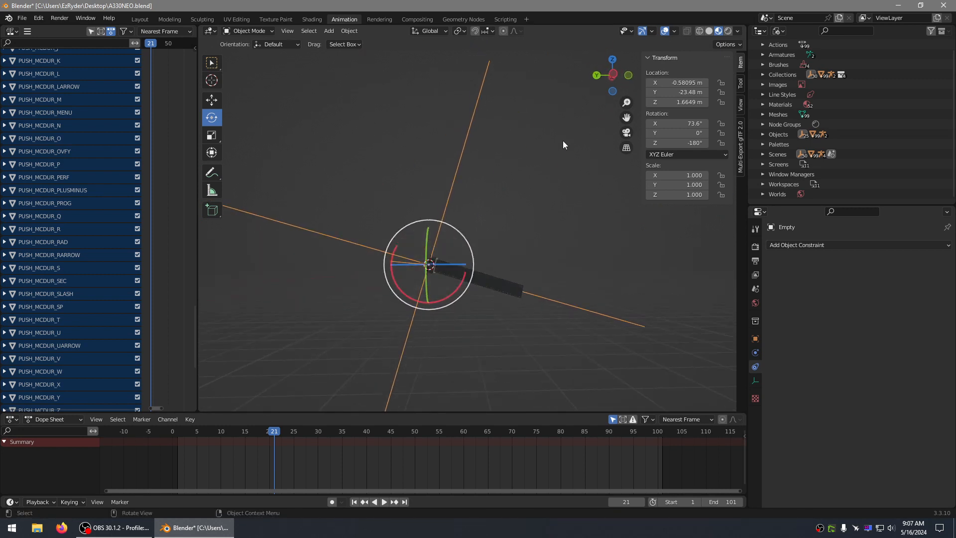
left_click(728, 44)
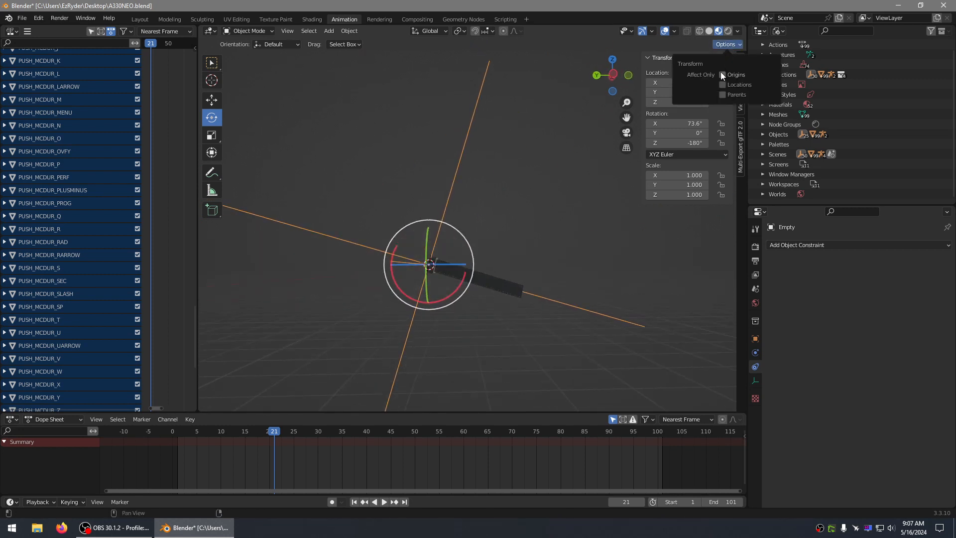
left_click(522, 124)
left_click(481, 274)
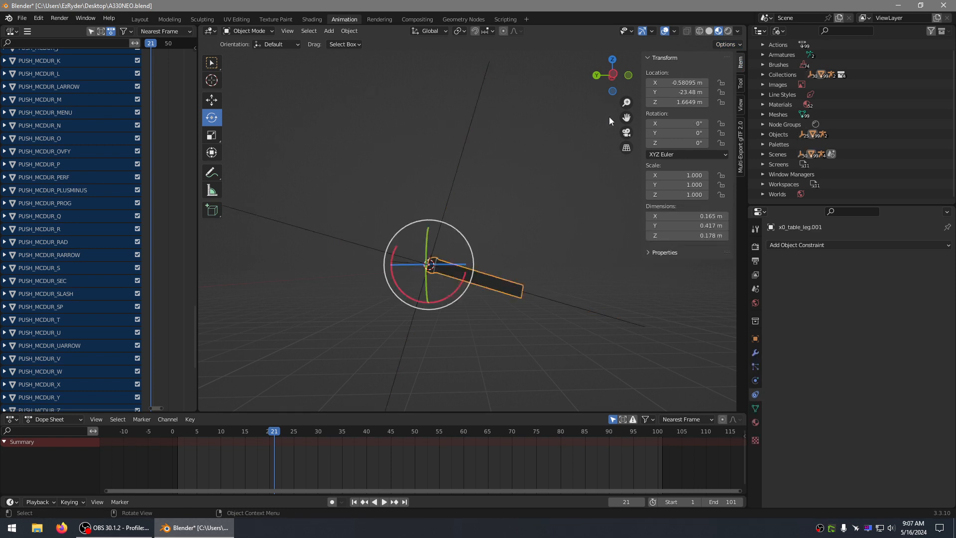
left_click(729, 45)
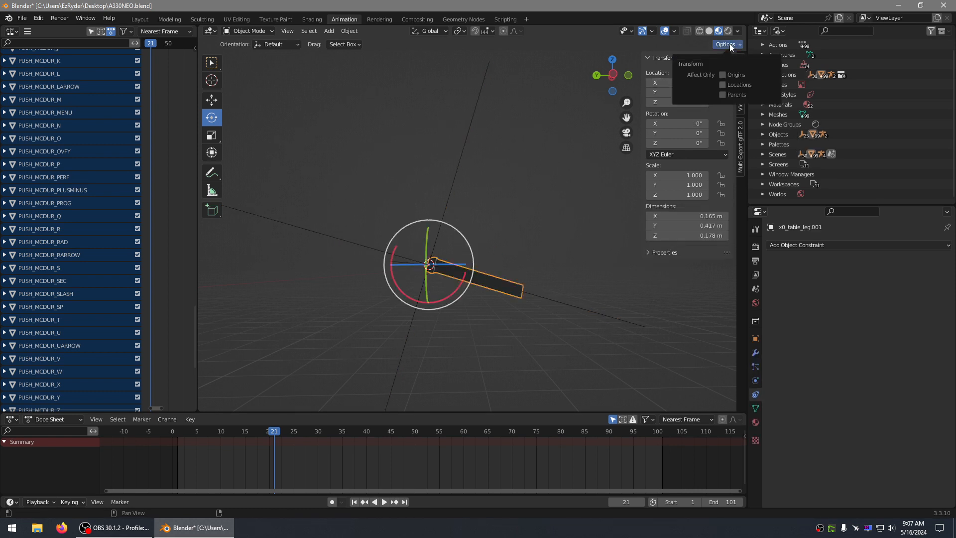
left_click(735, 74)
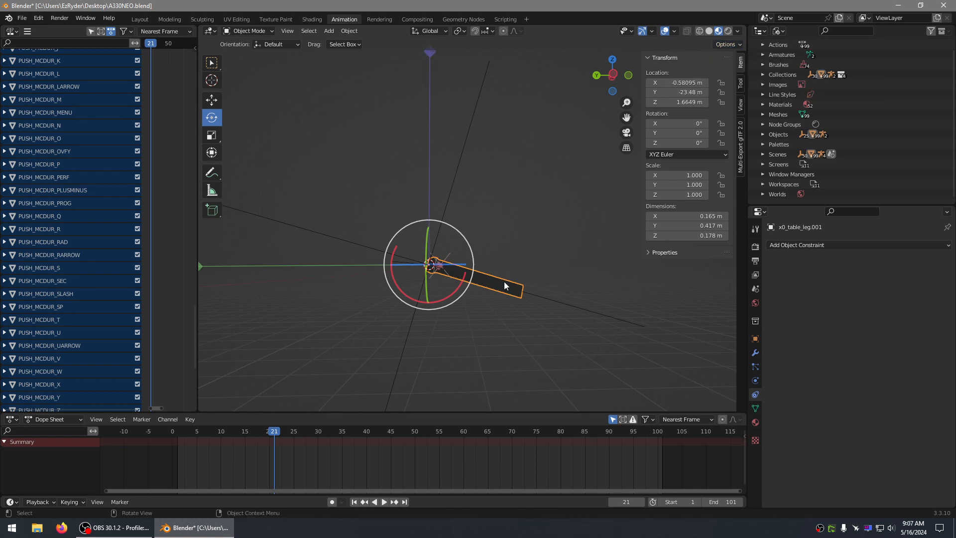
middle_click_drag(504, 285, 572, 278, "shift")
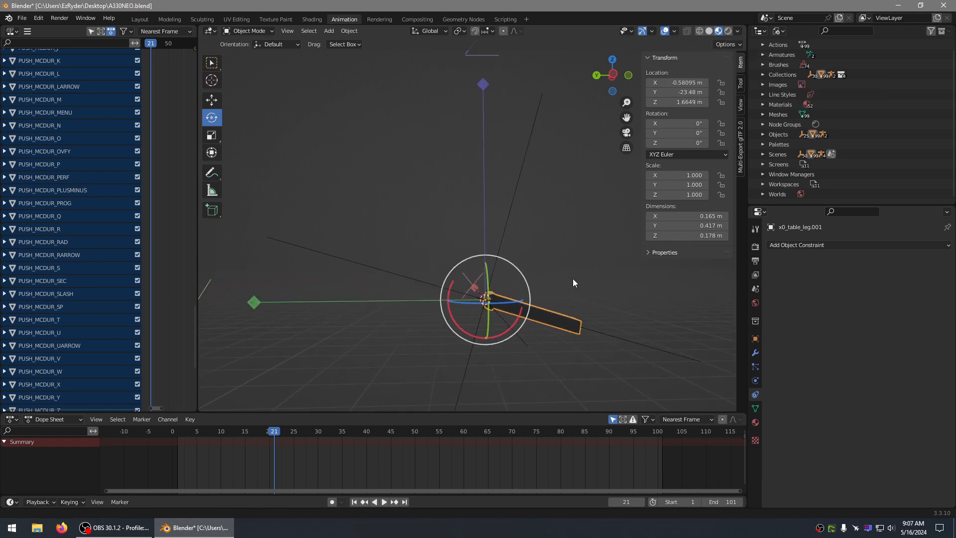
left_click(740, 47)
Step: In the side view along X, rotate the leg's origin about X to 16.3°, aligning it with the tilted empty's axes
middle_click_drag(602, 319, 597, 300, "shift")
left_click(613, 75)
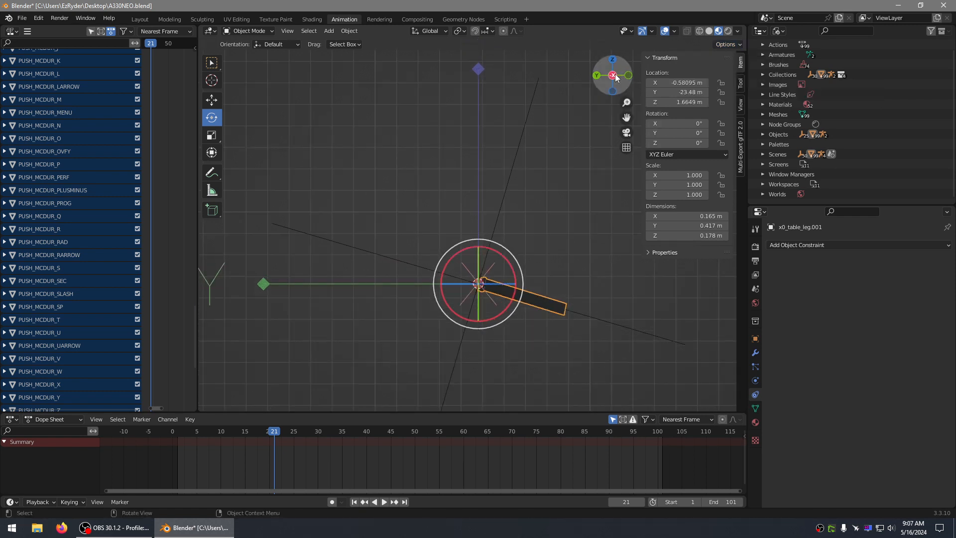
scroll(530, 258, "up", 2)
middle_click_drag(530, 258, 566, 231, "shift")
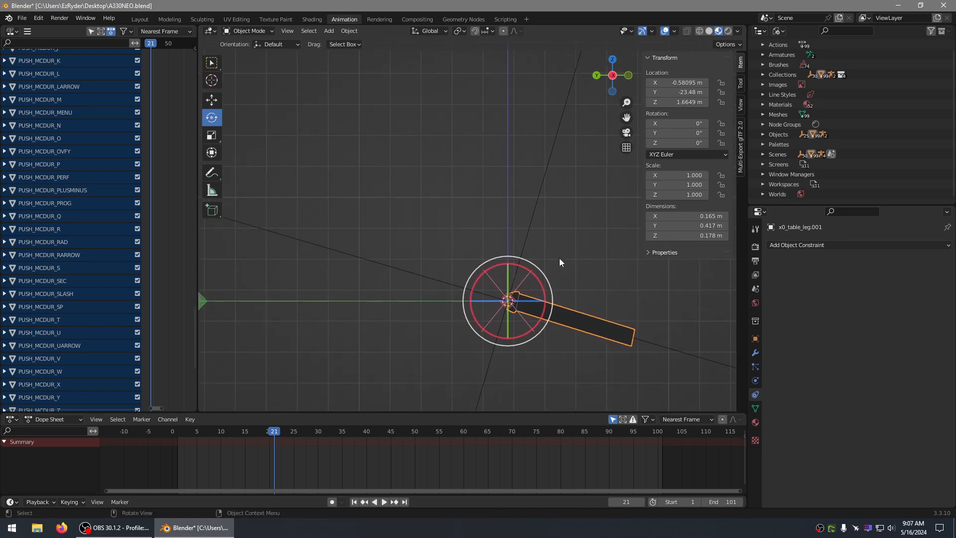
left_click_drag(522, 266, 590, 199)
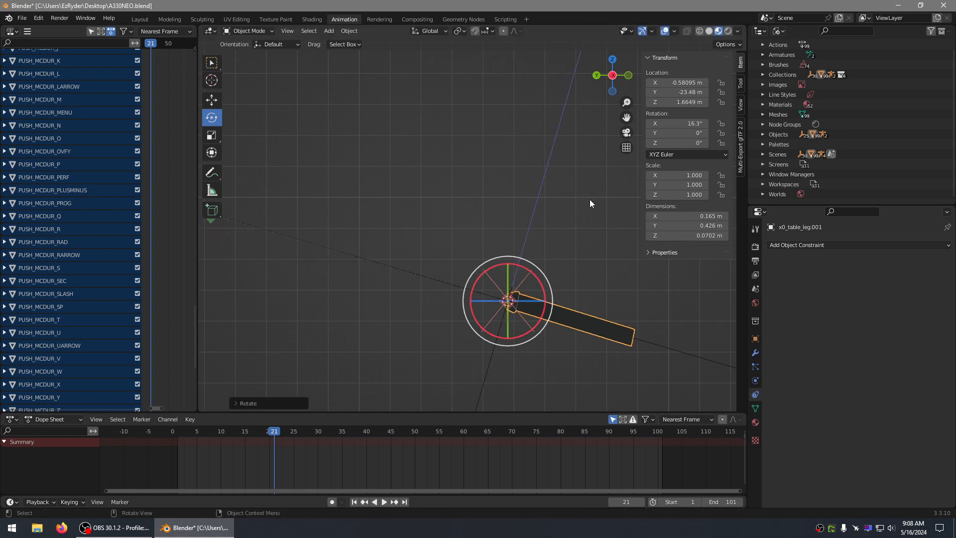
Step: Switch the transform orientation to Local for the table leg
middle_click_drag(345, 270, 379, 282)
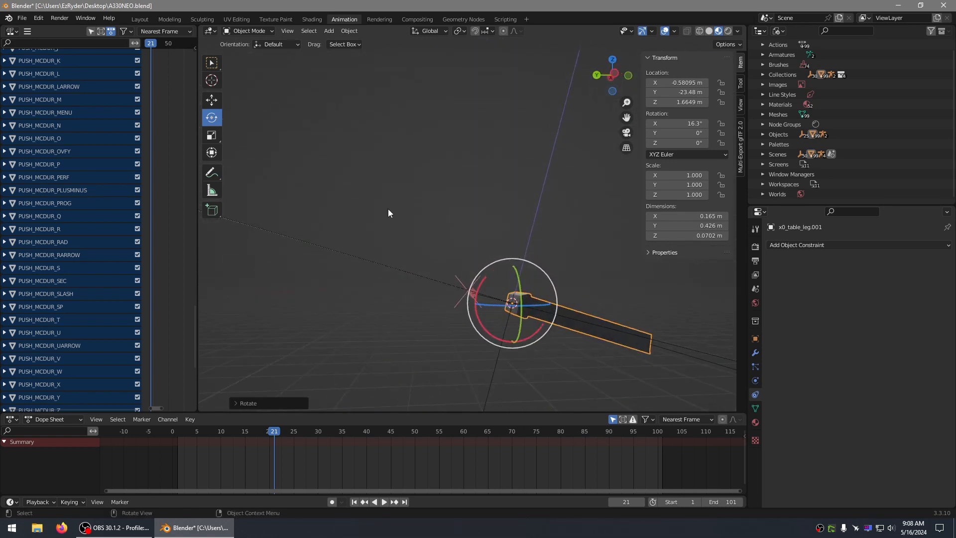
left_click(443, 31)
left_click(399, 74)
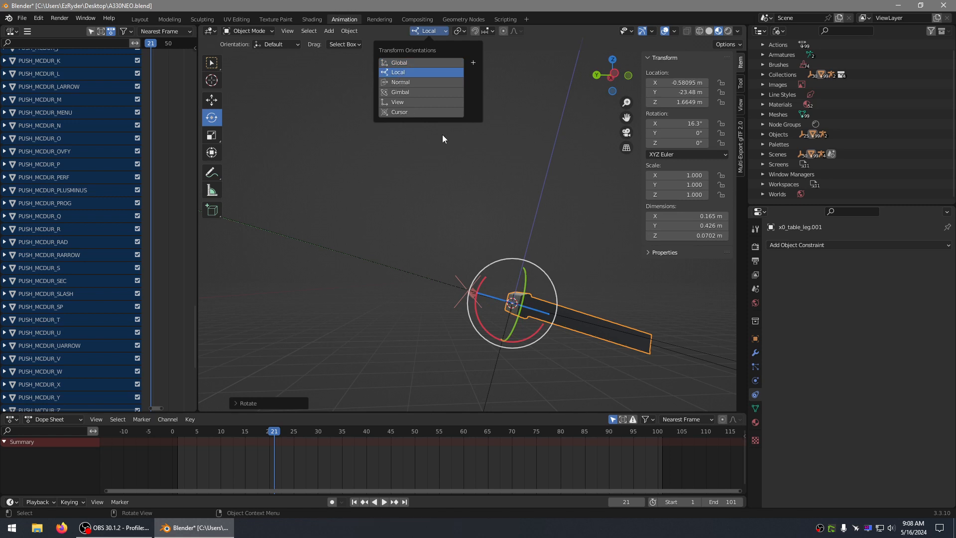
Step: Try rotating the table leg's origin about its local X axis to 27.2° and compare its axes with the empty's
middle_click_drag(519, 226, 554, 242)
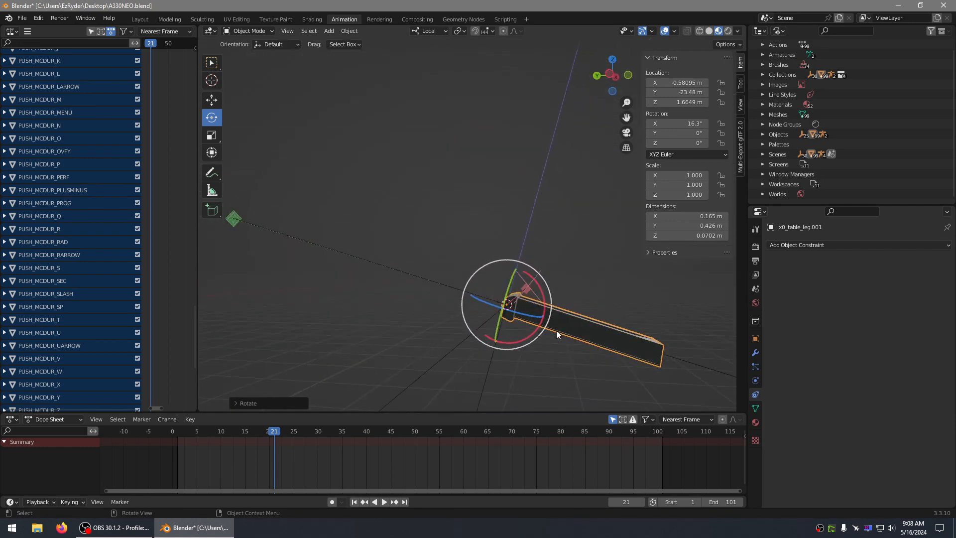
left_click_drag(534, 334, 531, 356)
left_click(733, 44)
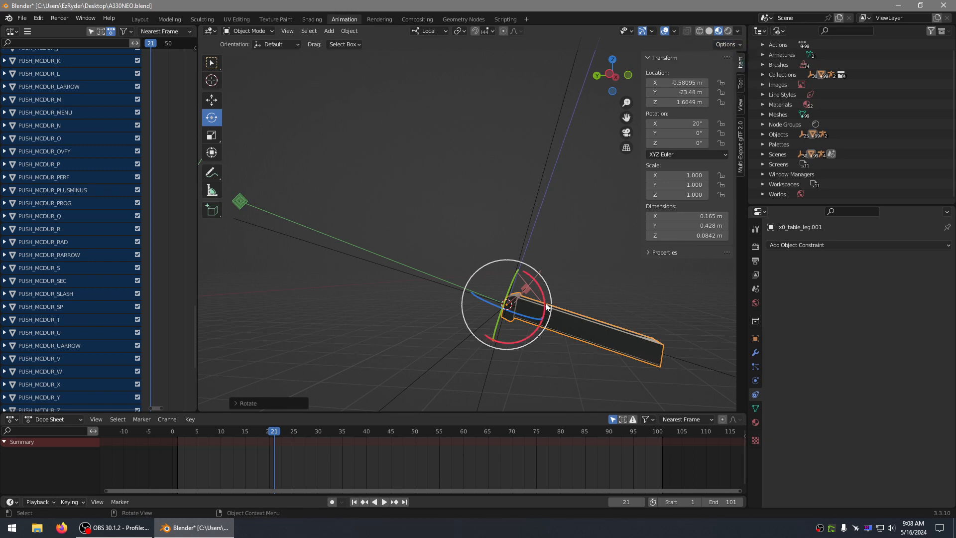
left_click_drag(546, 307, 603, 295)
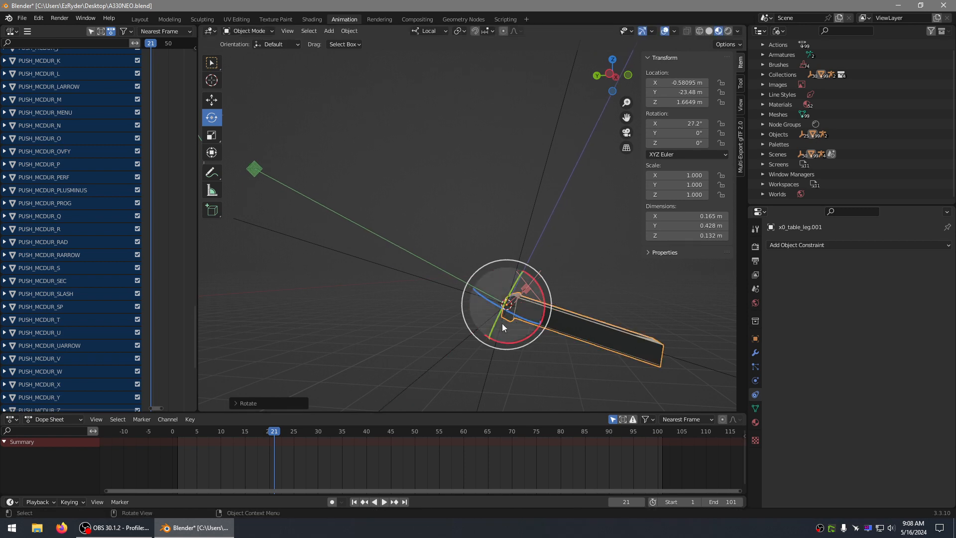
left_click(700, 365)
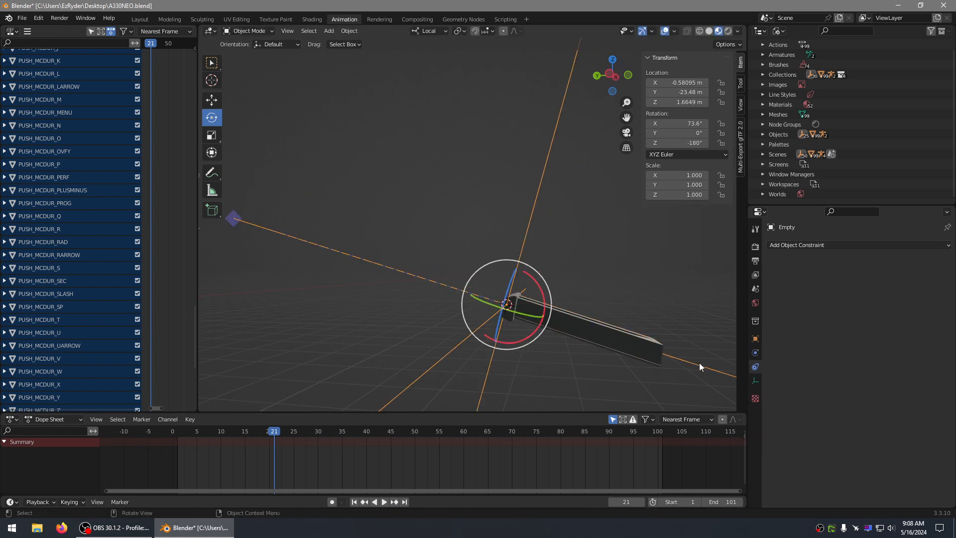
left_click(532, 333)
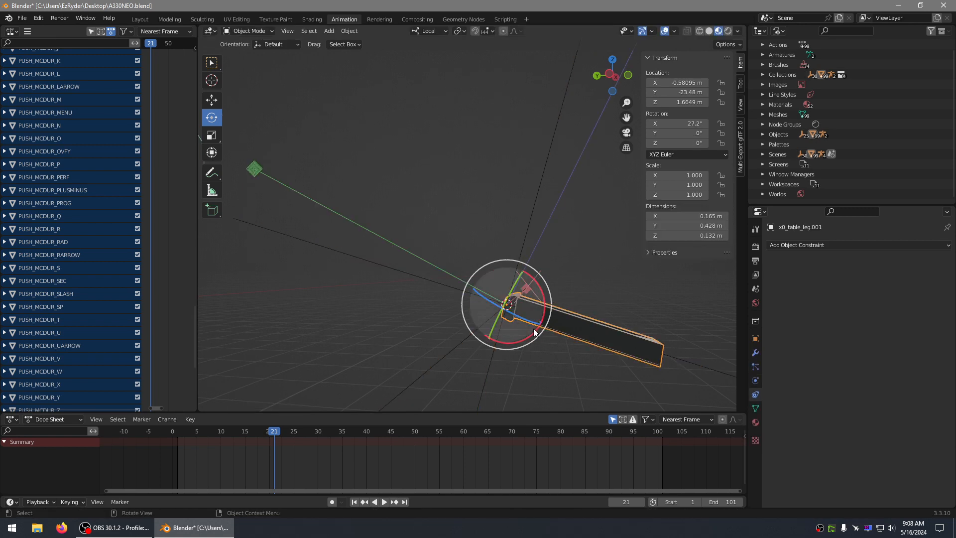
left_click_drag(533, 332, 595, 367)
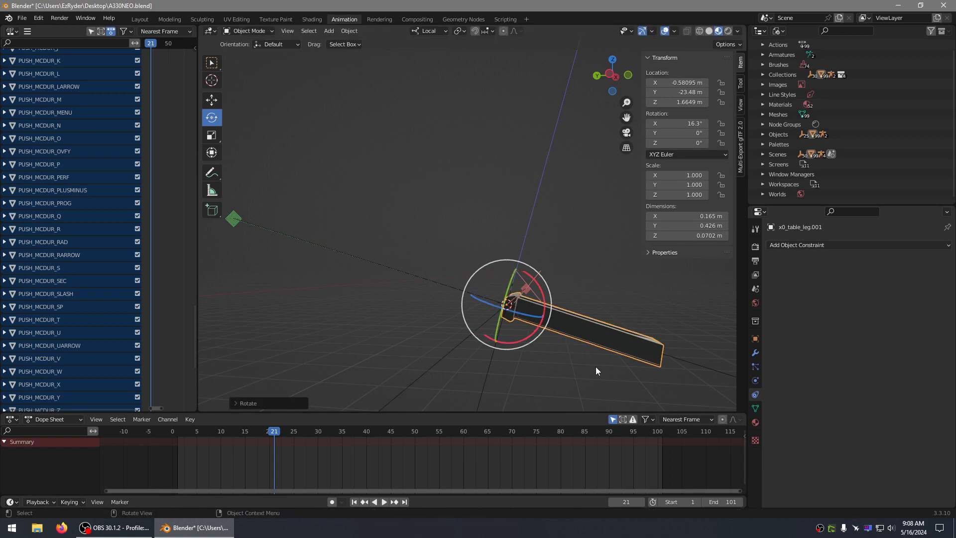
Step: Turn off the Affect Only Origins restriction so transforms act on the whole table leg again
mouse_move(418, 335)
middle_mouse_down()
mouse_move(566, 355)
mouse_move(663, 404)
mouse_move(704, 380)
mouse_move(532, 333)
mouse_move(452, 349)
mouse_move(420, 336)
middle_mouse_up()
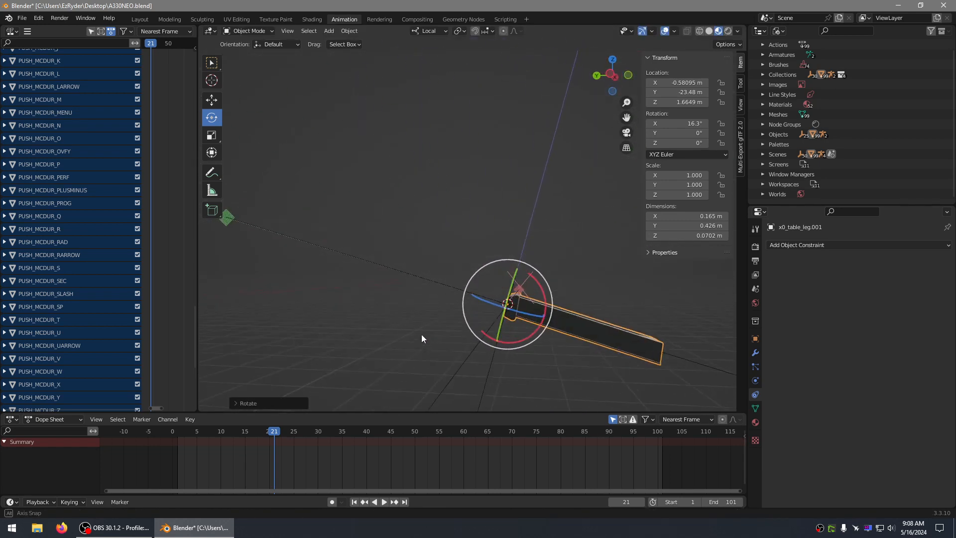
scroll(446, 335, "down", 3)
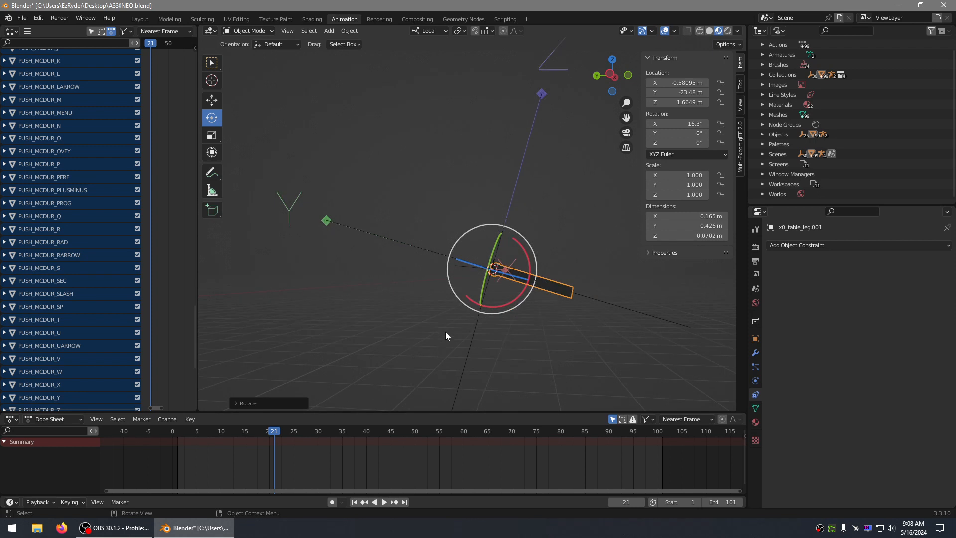
left_click(728, 45)
left_click(729, 73)
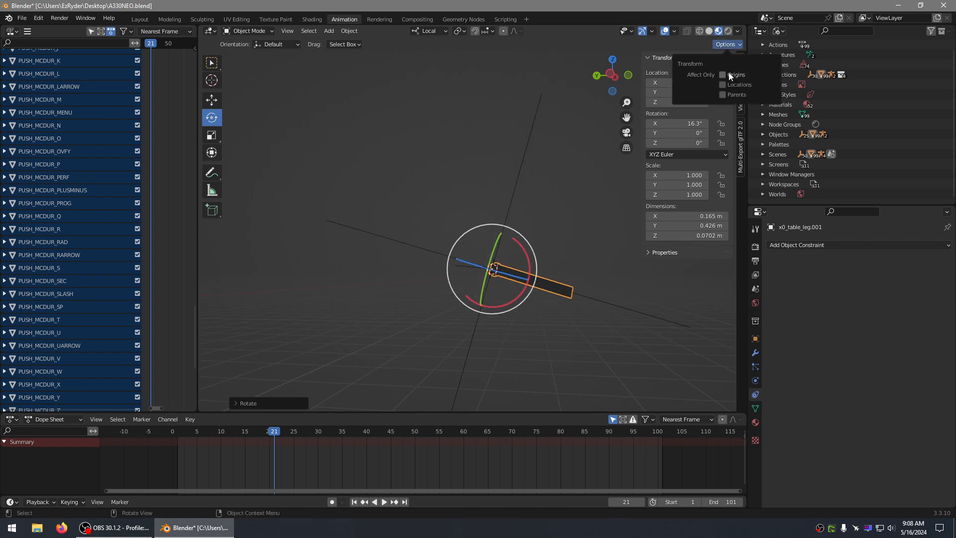
Step: Select the empty at the leg's wide end and delete it from the scene
left_click(620, 302)
left_click(617, 303)
right_click(599, 250)
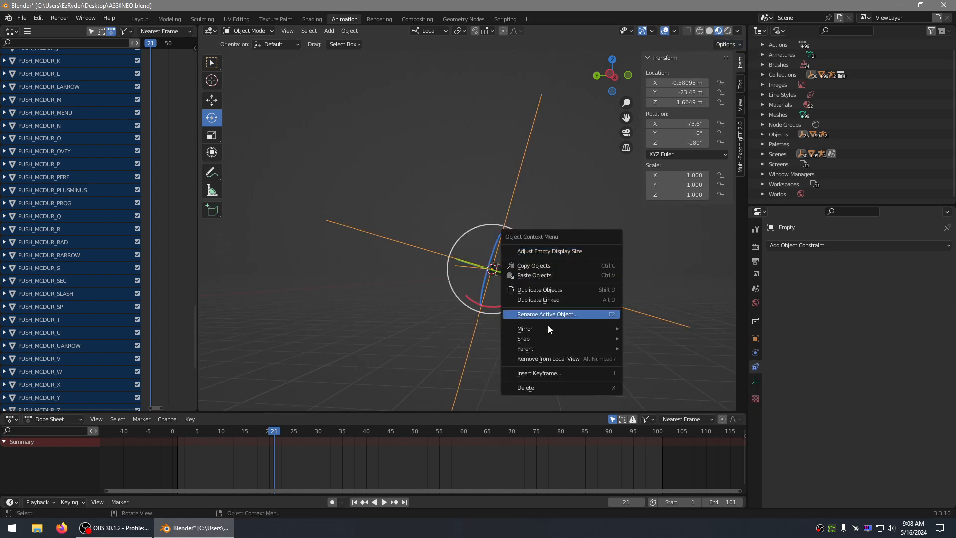
left_click(541, 386)
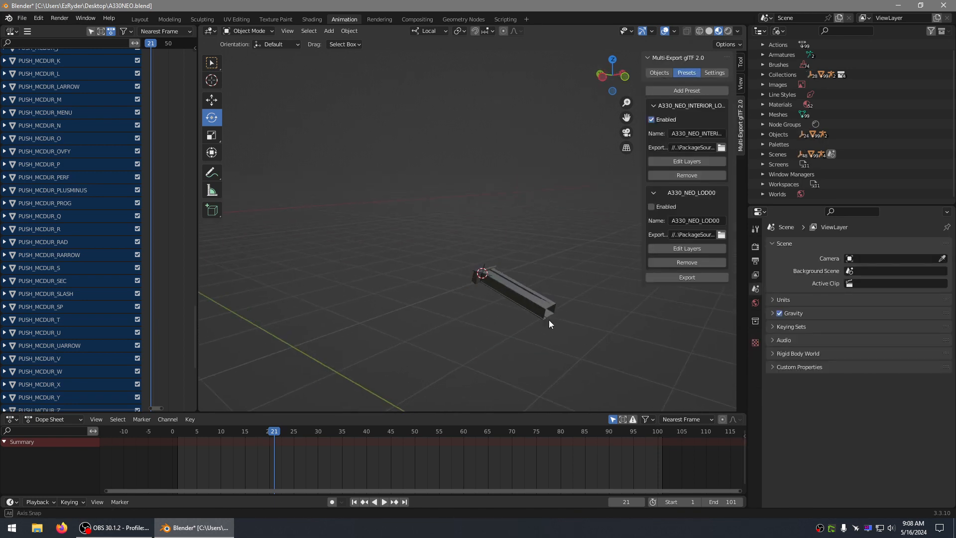
Step: Exit local view, select the table leg in the cockpit and test moving it along its local Y axis
middle_click_drag(549, 320, 561, 314)
key("KP_Divide")
middle_click_drag(569, 254, 578, 237)
left_click(491, 220)
middle_click_drag(491, 220, 423, 143)
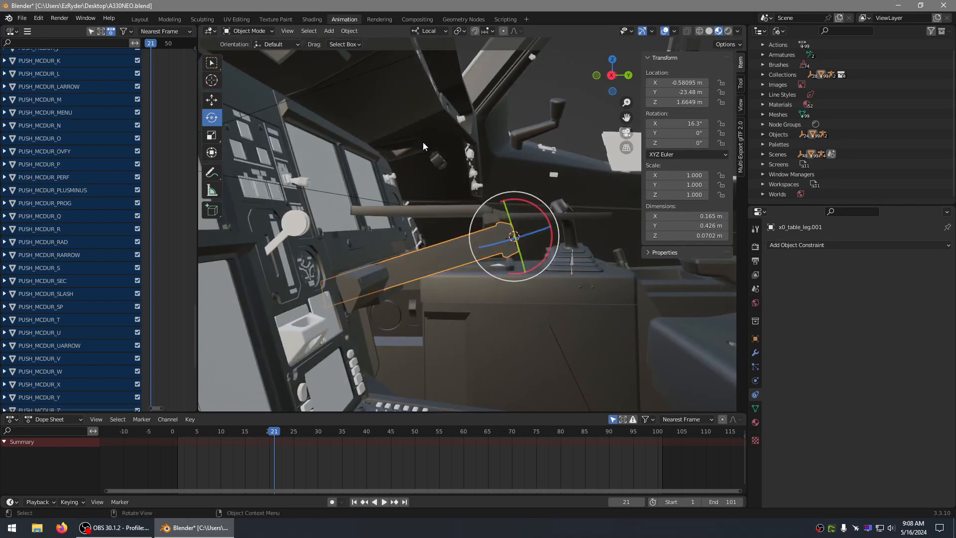
left_click(212, 99)
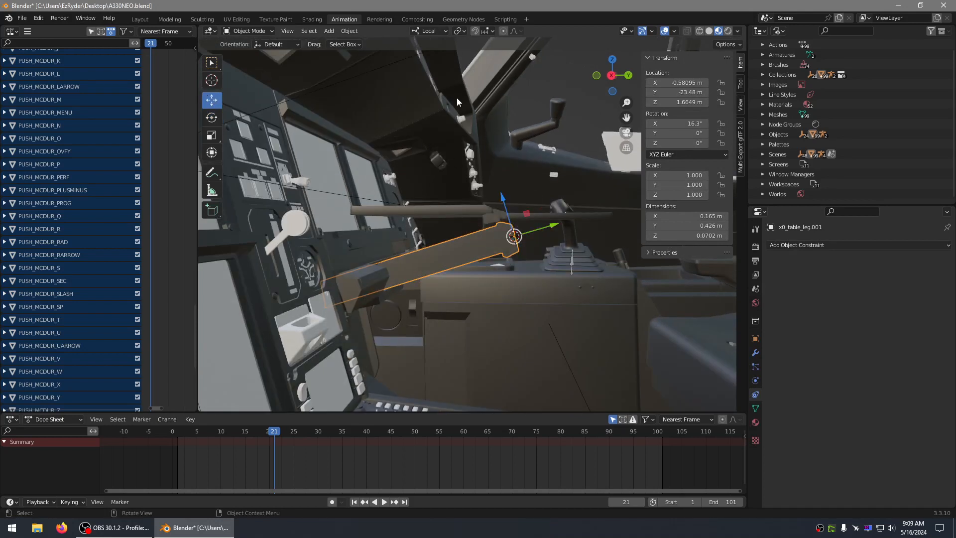
left_click_drag(566, 222, 572, 245)
Step: Select the tabletop panels and hinge pieces with the leg as active object, and parent them to it using Object (Keep Transform)
middle_click_drag(572, 245, 552, 213)
scroll(527, 276, "up", 3)
left_click(584, 231)
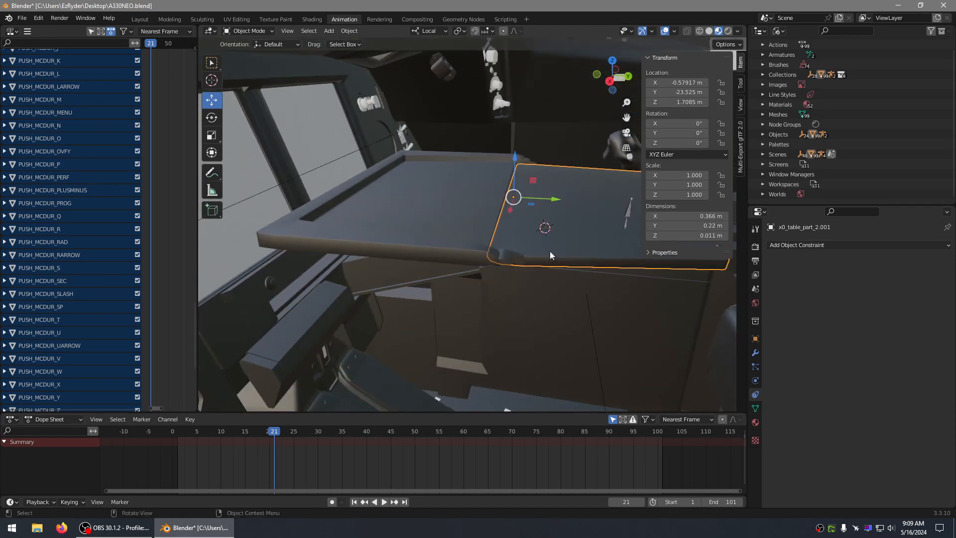
middle_click_drag(550, 251, 477, 285)
left_click(504, 272)
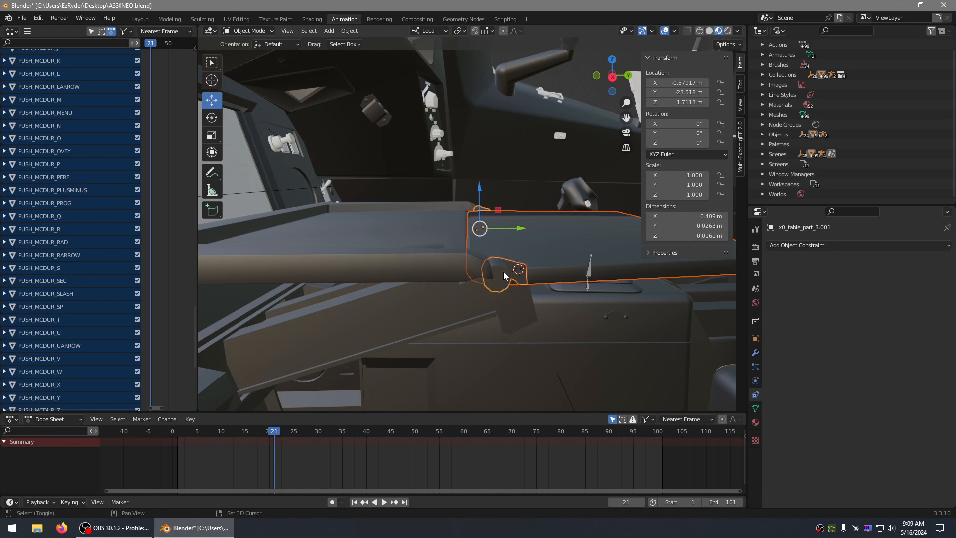
left_click(413, 318, "shift")
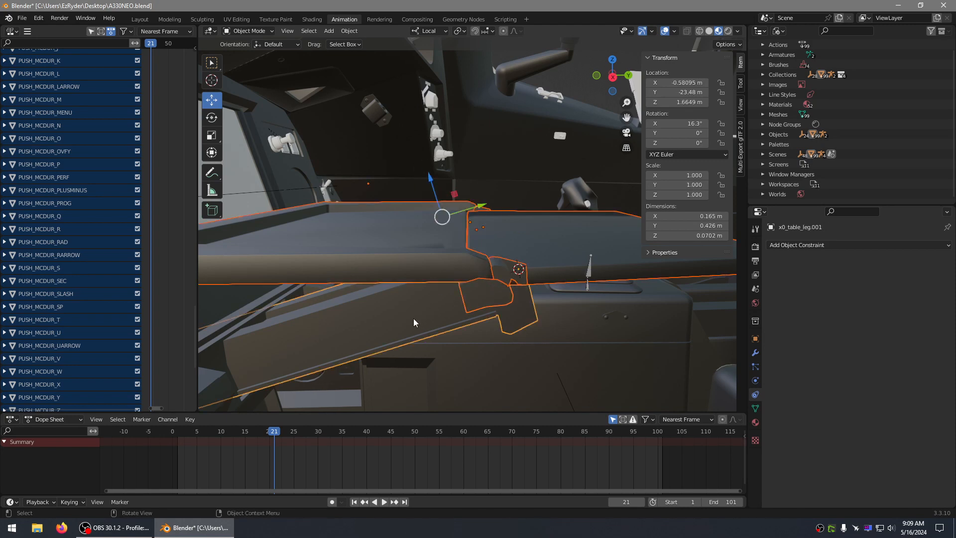
key("ctrl+p")
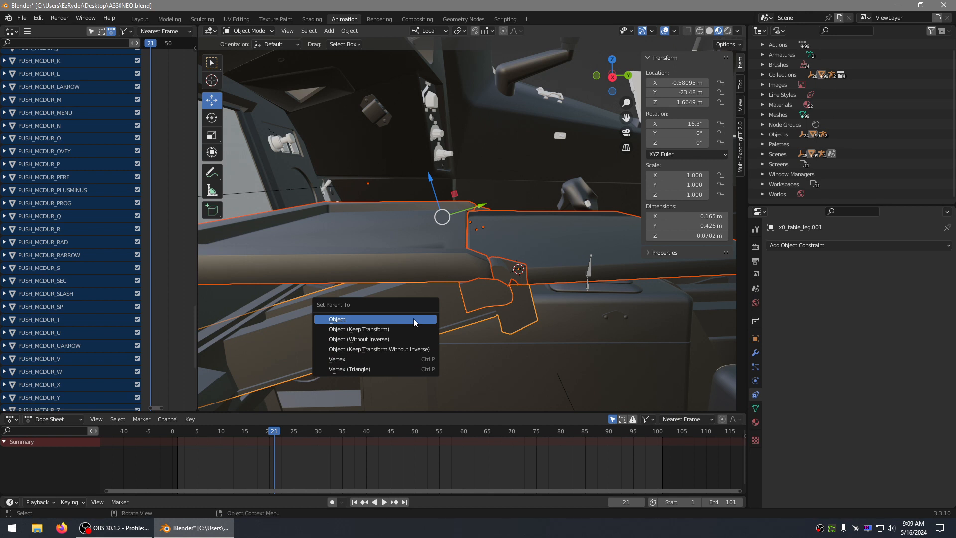
left_click(423, 329)
Step: Slide the table leg with its parented parts along local Y to location Y -23.725 m, Z 1.5933 m
left_click(462, 294)
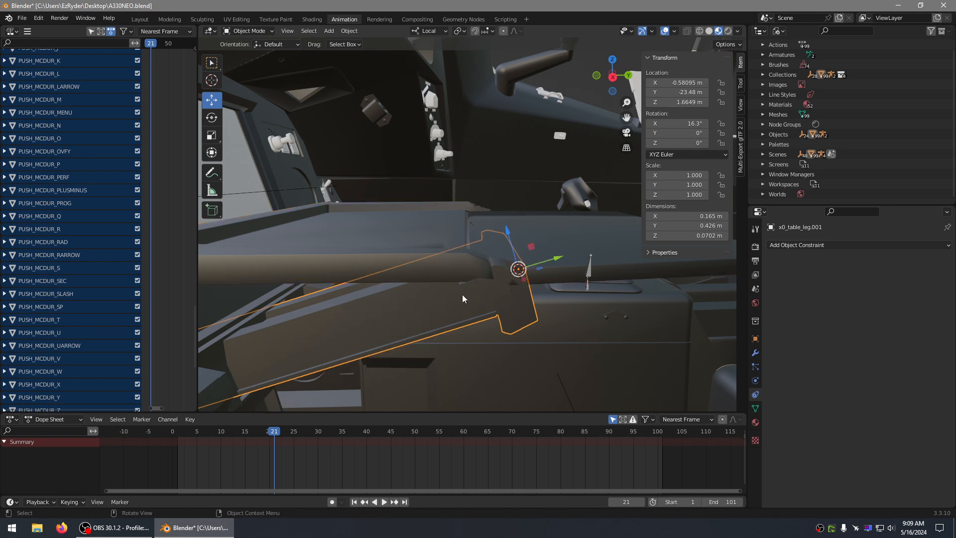
left_click_drag(557, 258, 332, 324)
middle_click_drag(332, 325, 456, 264)
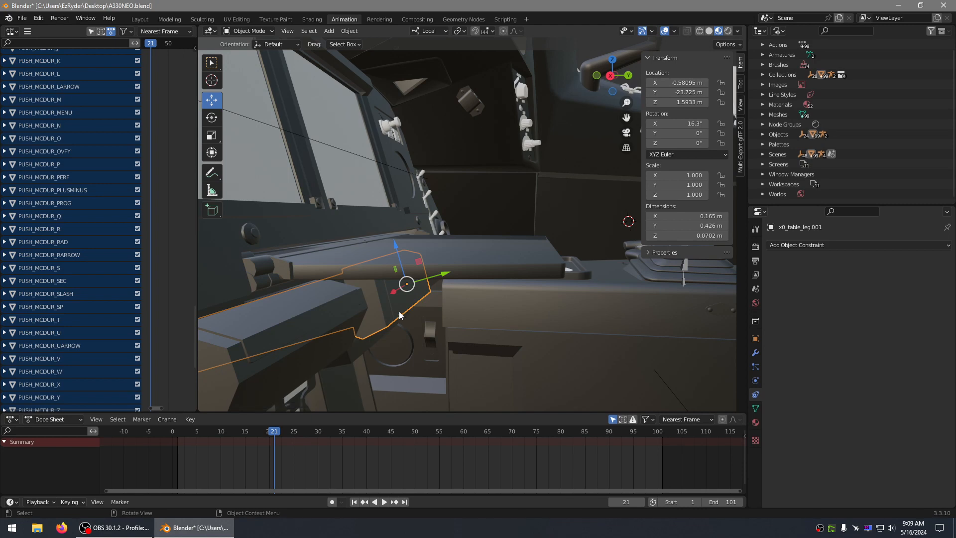
Step: Isolate the table leg in local view and set the current frame to 0
key("KP_Divide")
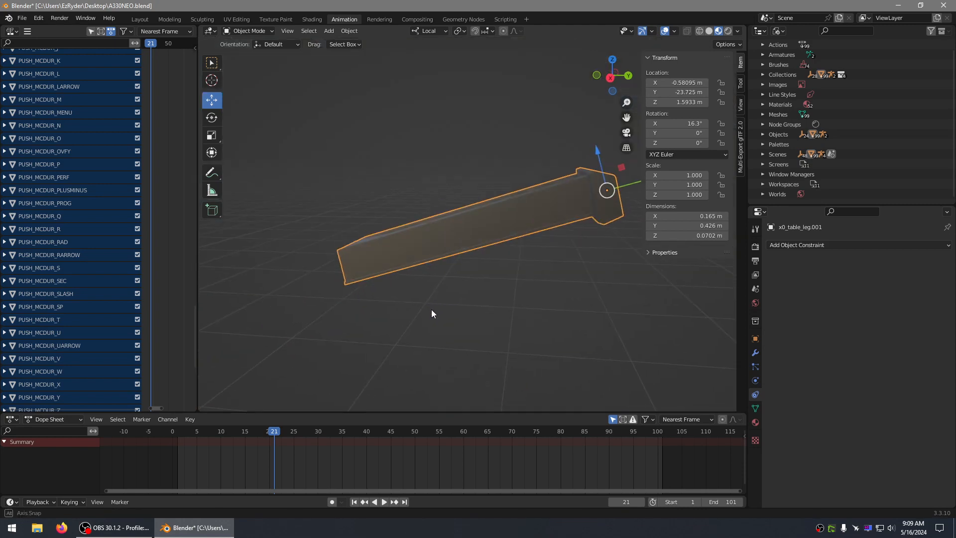
middle_click_drag(417, 244, 360, 270)
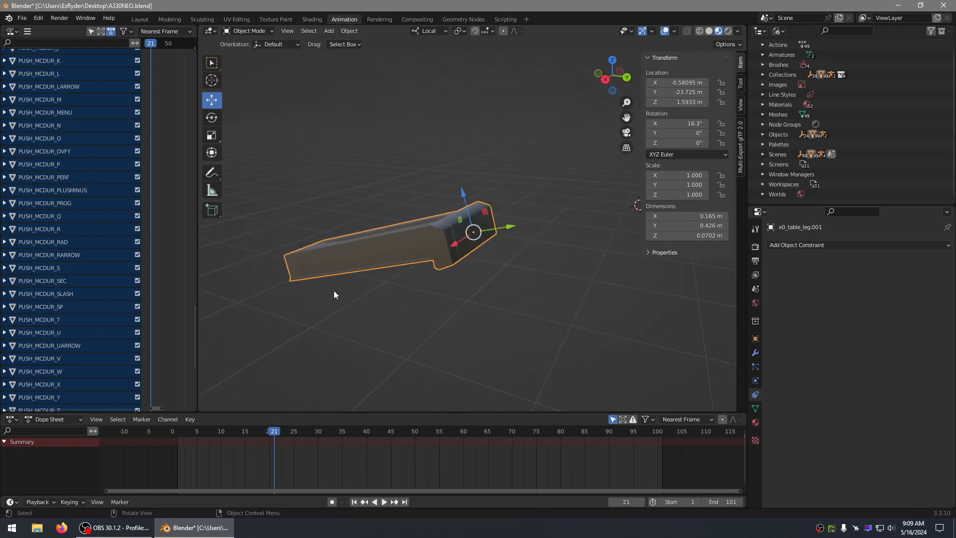
left_click_drag(273, 433, 172, 432)
middle_click_drag(395, 288, 474, 281)
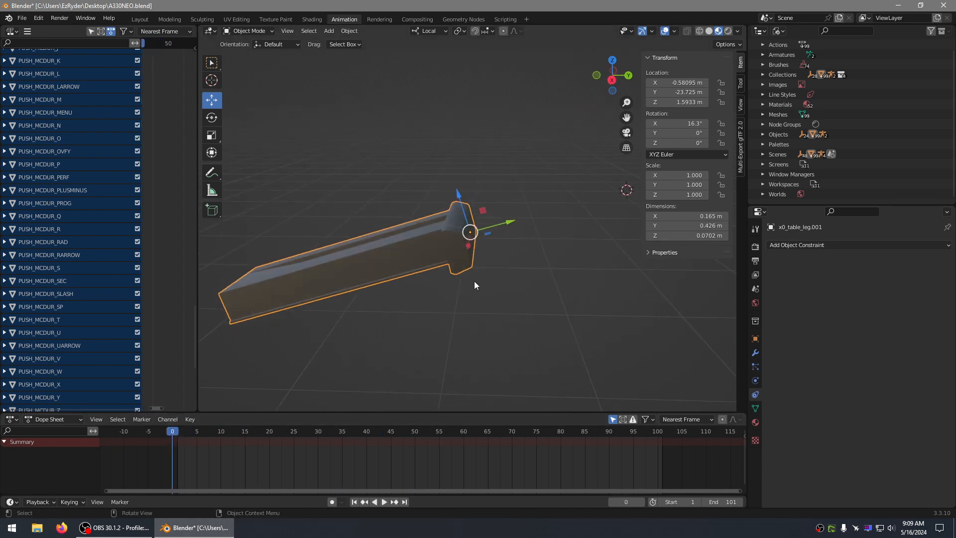
Step: Snap the table leg back to the 3D cursor and deselect it
key("shift+s")
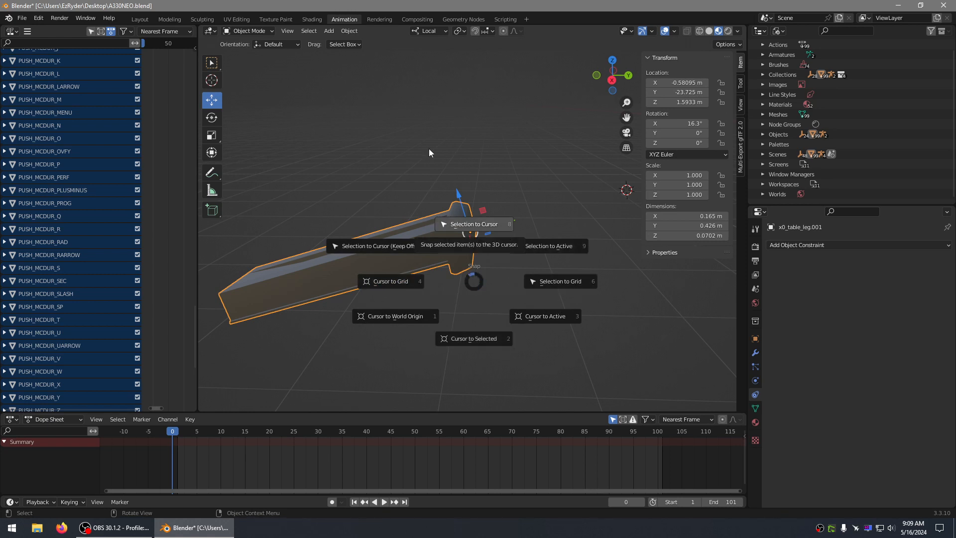
left_click(514, 159)
right_click(517, 155)
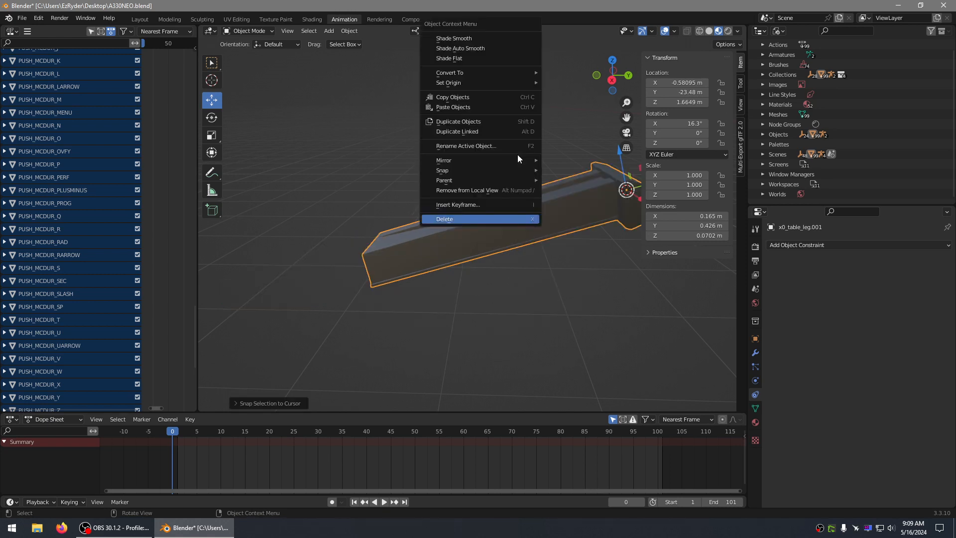
left_click(332, 325)
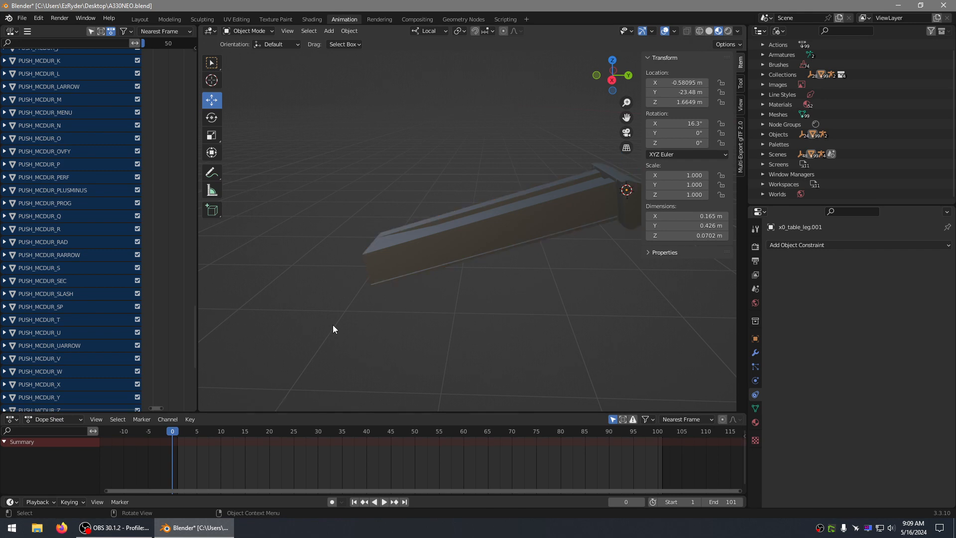
Step: Leave local view and check the assembled table in the full cockpit scene
key("KP_Divide")
middle_click_drag(379, 308, 411, 306)
scroll(378, 304, "down", 5)
scroll(410, 307, "up", 1)
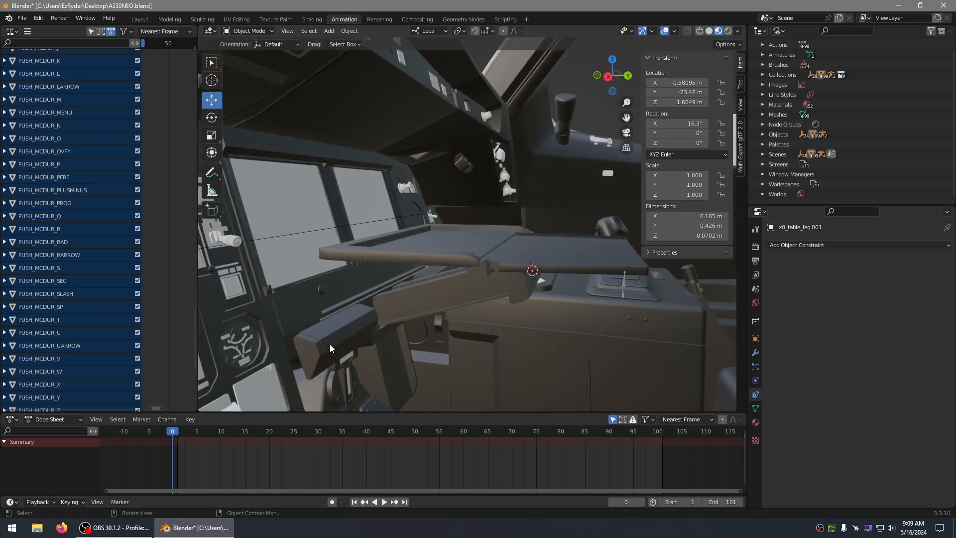
scroll(560, 163, "up", 3)
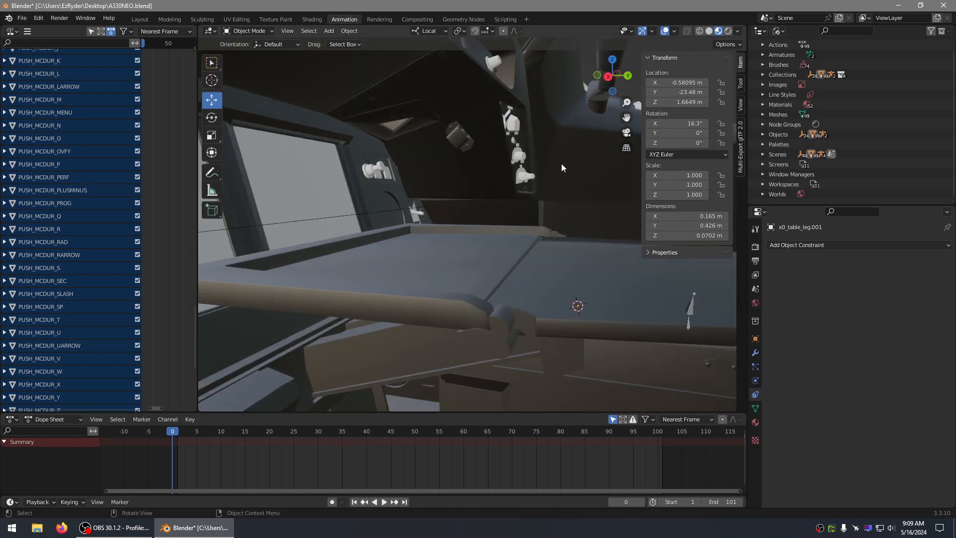
scroll(567, 160, "down", 3)
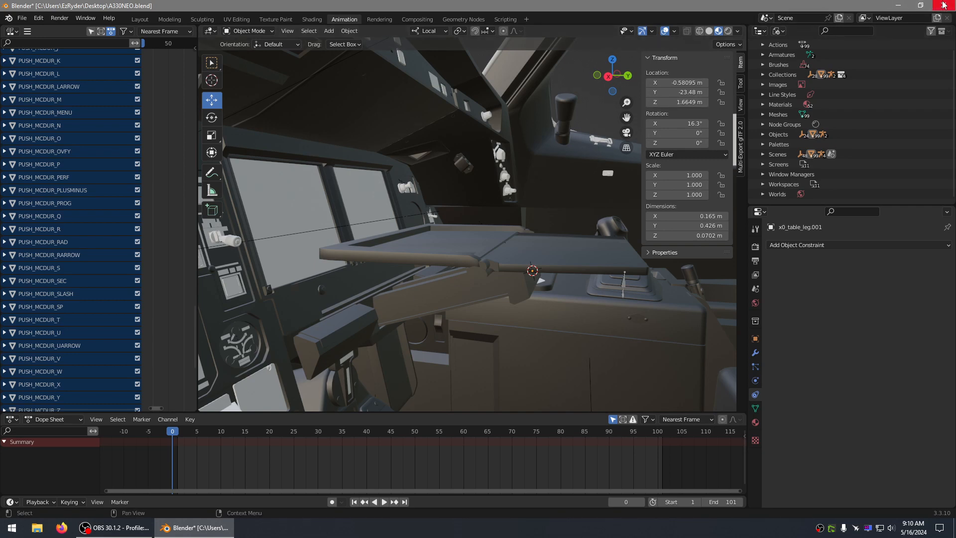
left_click(676, 123)
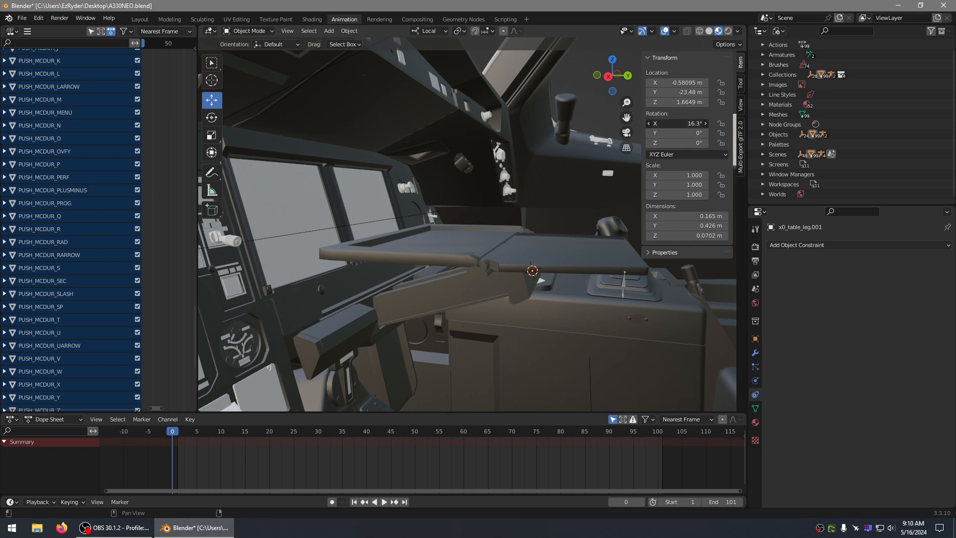
key("Return")
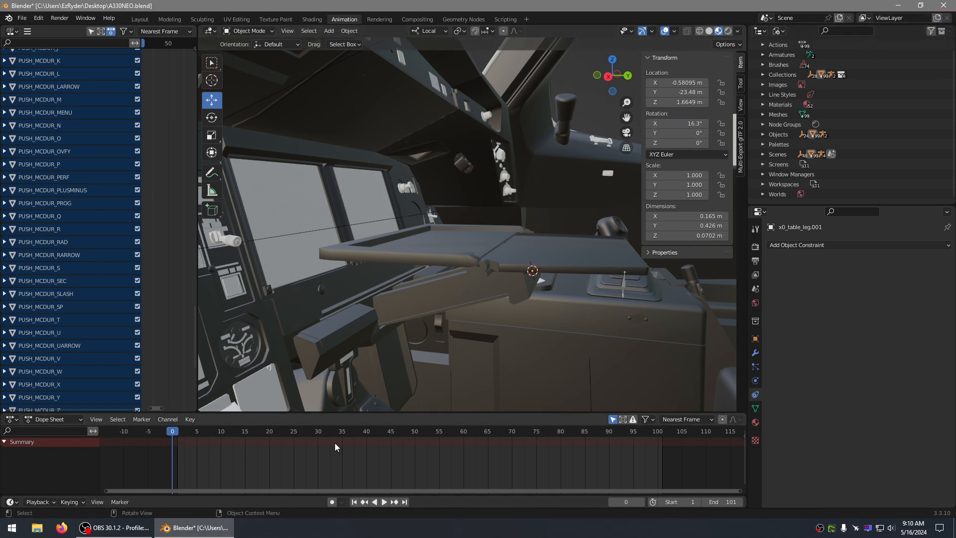
left_click(118, 529)
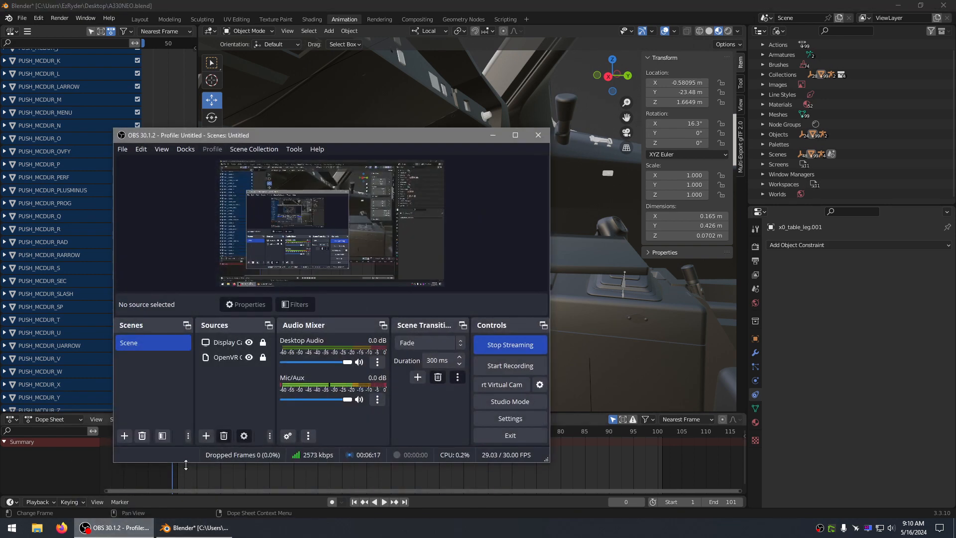